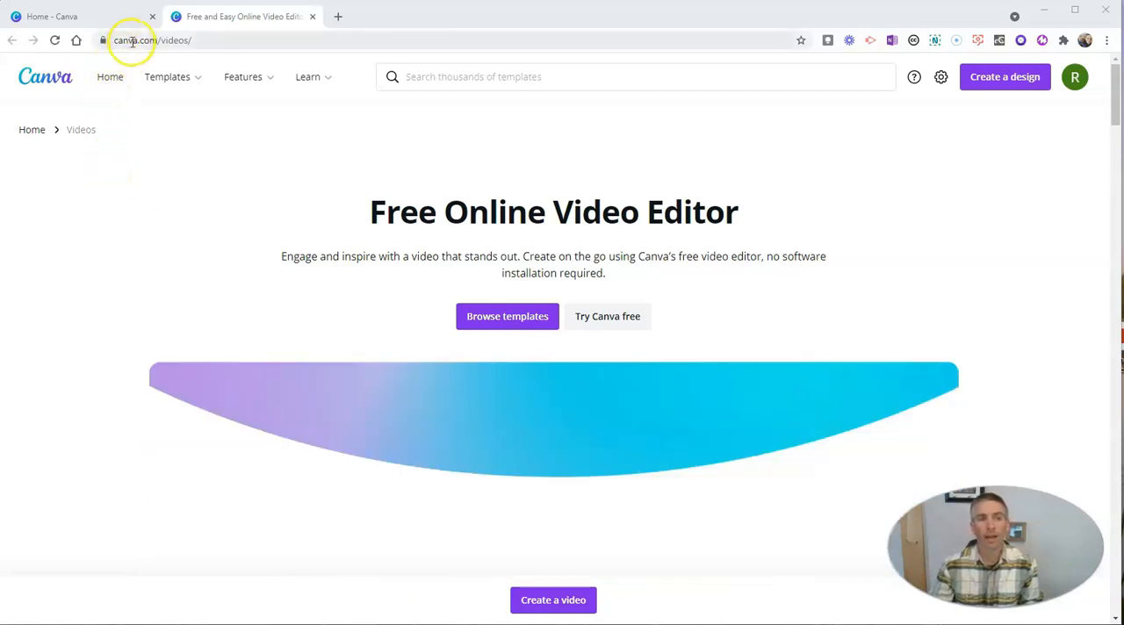
# Create a blank 1920 × 1080 px Video design from the video options on the home page.
pyautogui.moveTo(198, 78)
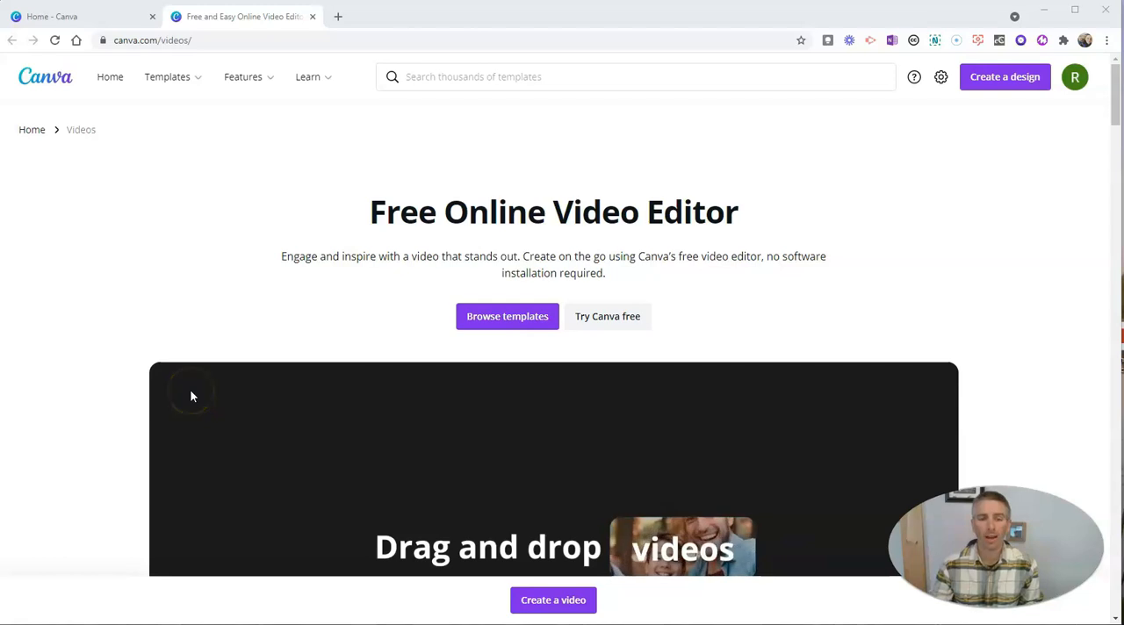
pyautogui.scroll(-8, 491, 338)
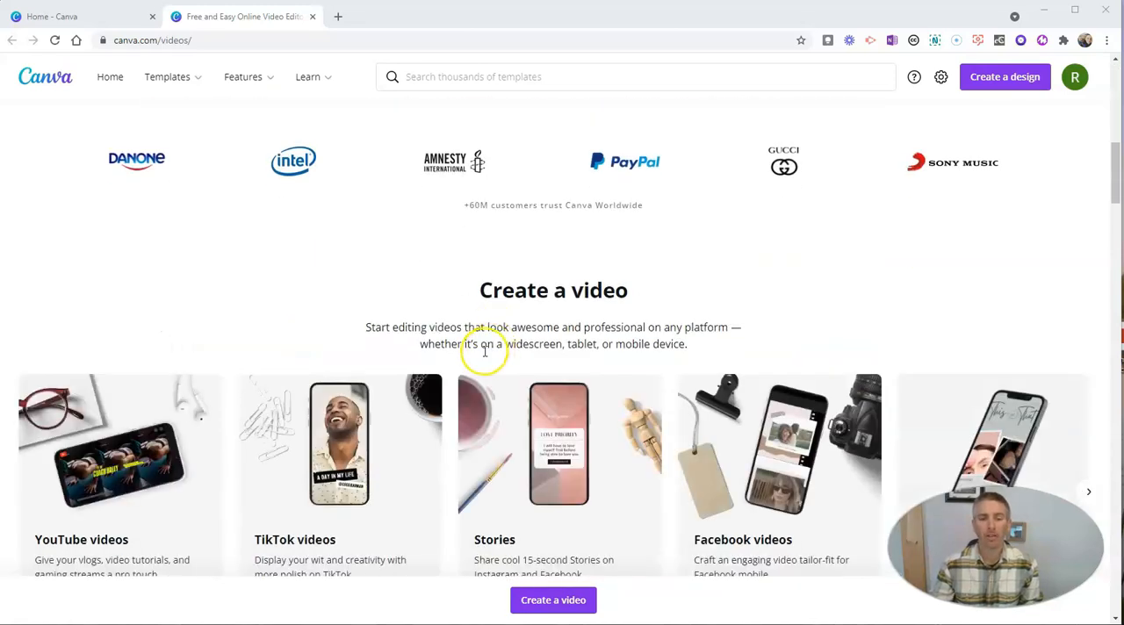
pyautogui.scroll(-6, 483, 351)
pyautogui.click(72, 17)
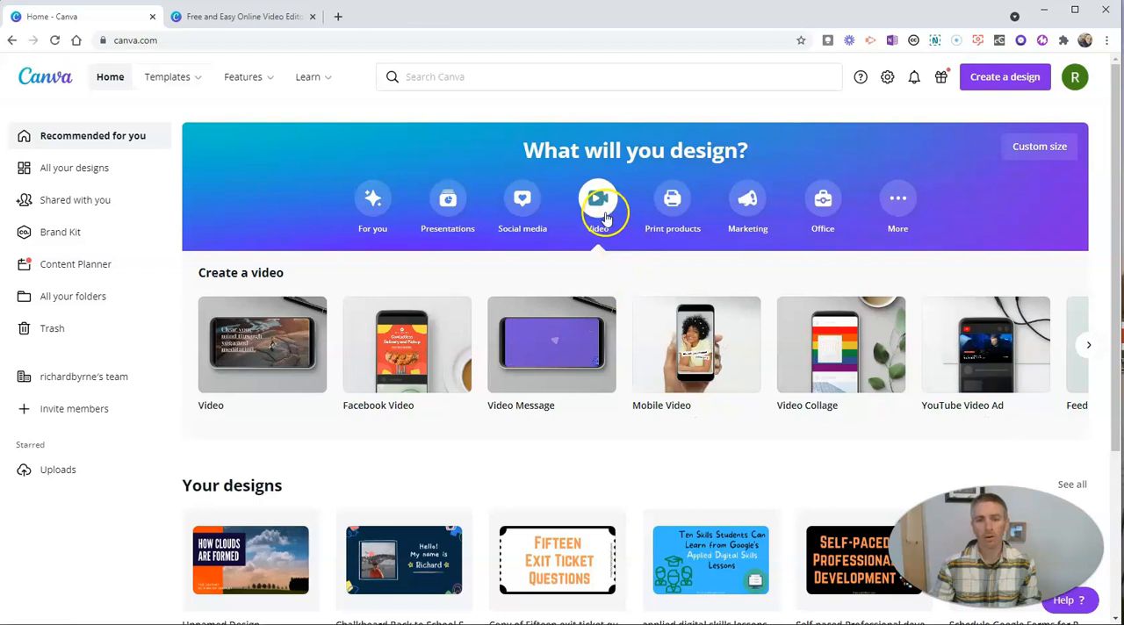
pyautogui.moveTo(275, 372)
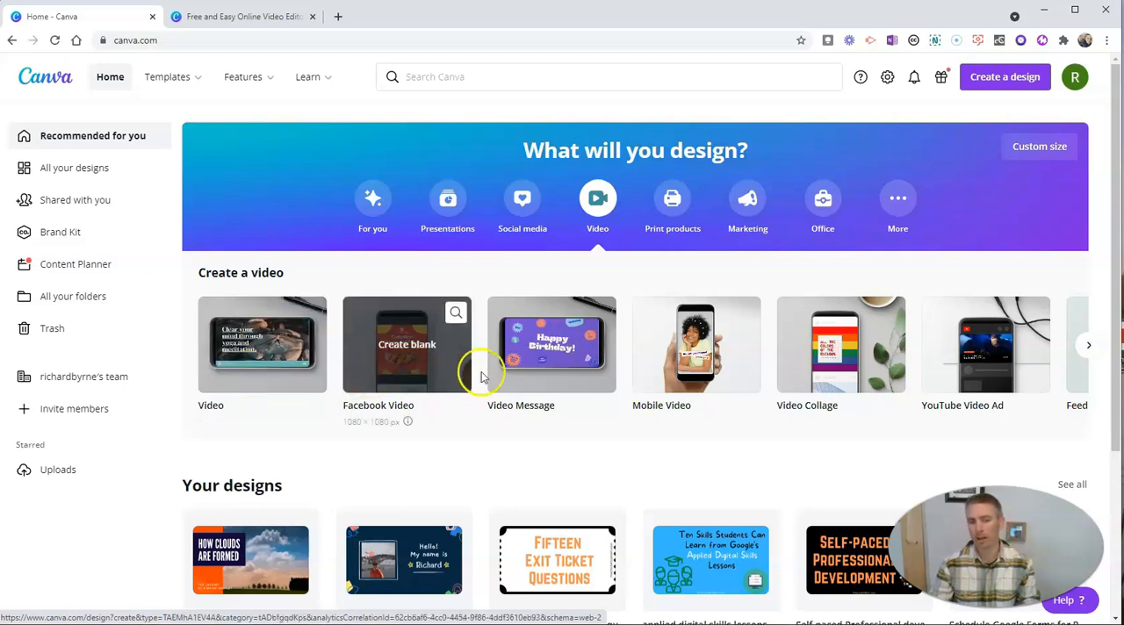
pyautogui.moveTo(553, 375)
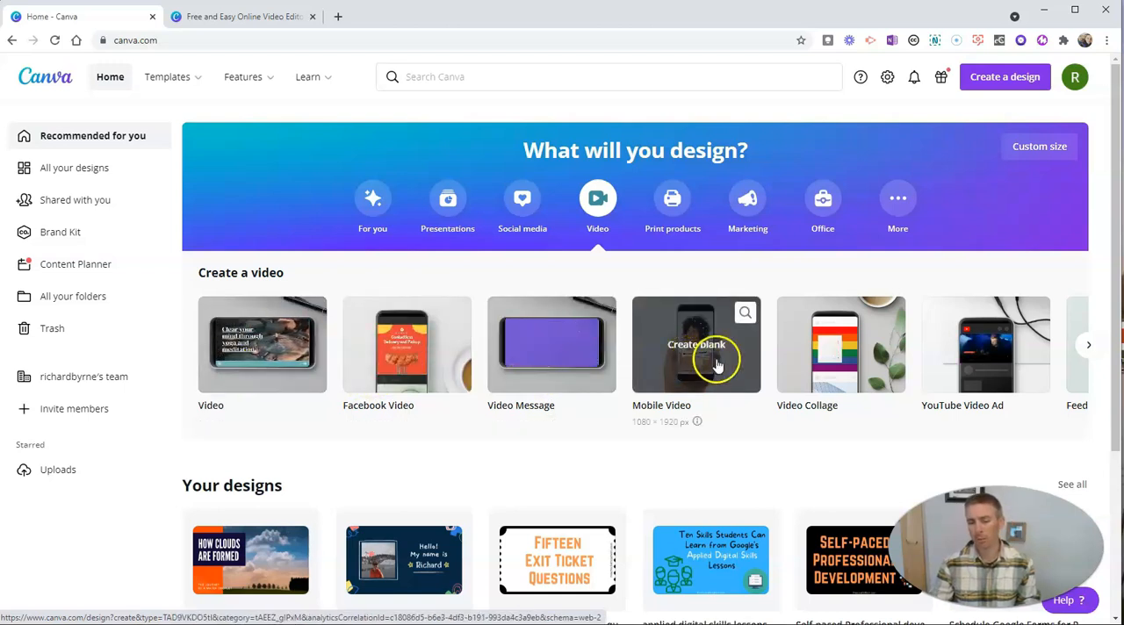
pyautogui.moveTo(244, 359)
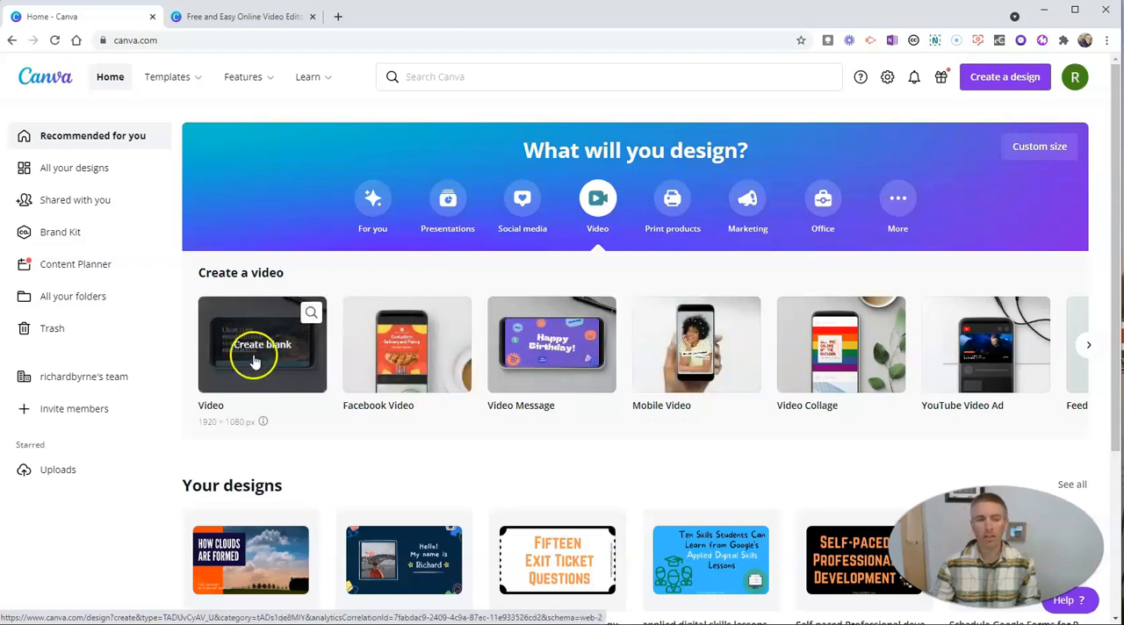
pyautogui.click(257, 351)
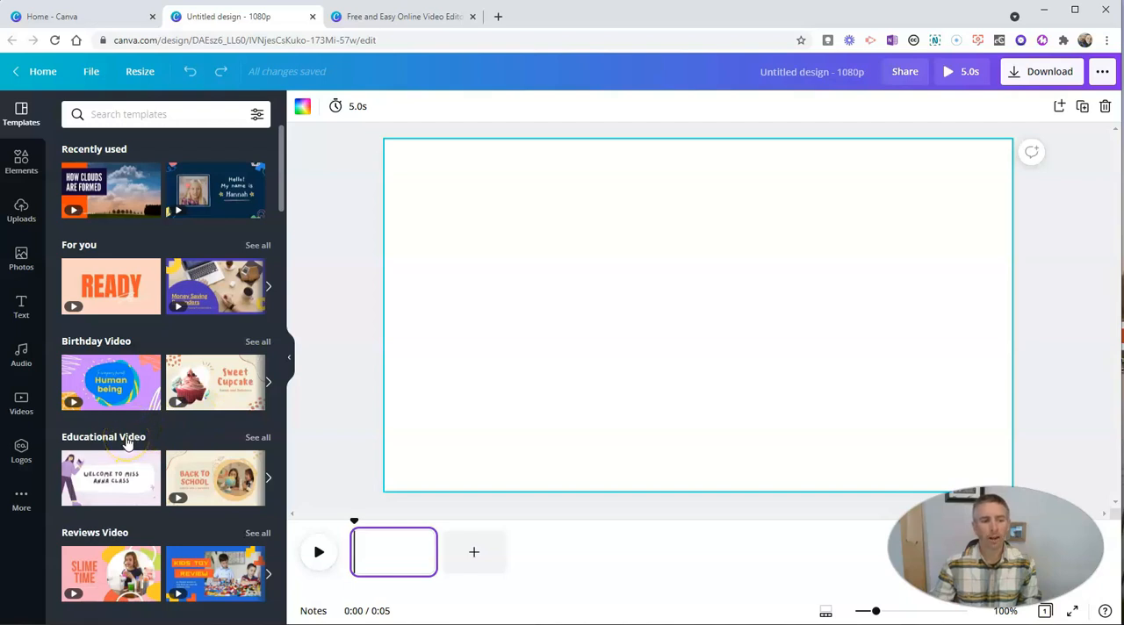
# Browse the Educational Video templates and apply all 4 pages of the Chalkboard Back to School Student Intro Video.
pyautogui.click(257, 438)
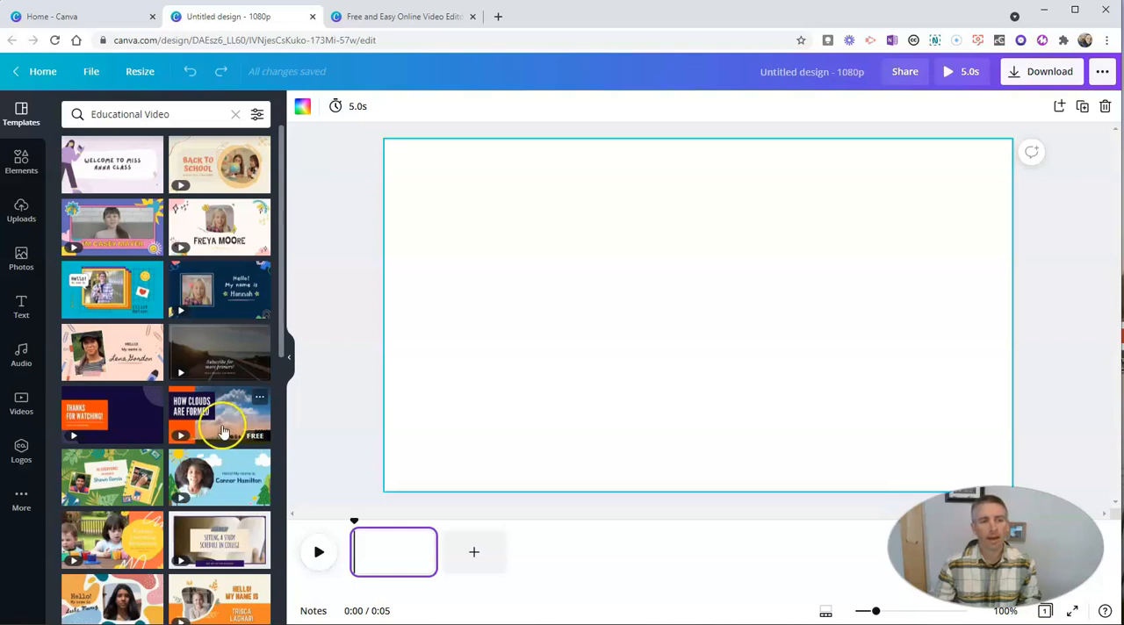
pyautogui.scroll(-3, 213, 402)
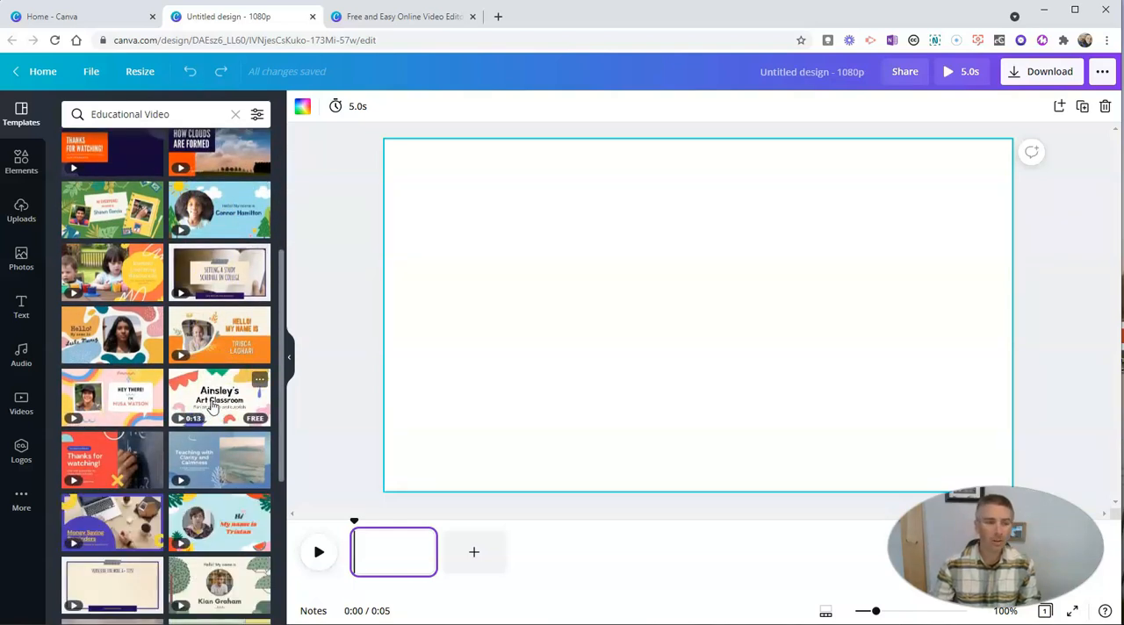
pyautogui.scroll(-2, 212, 405)
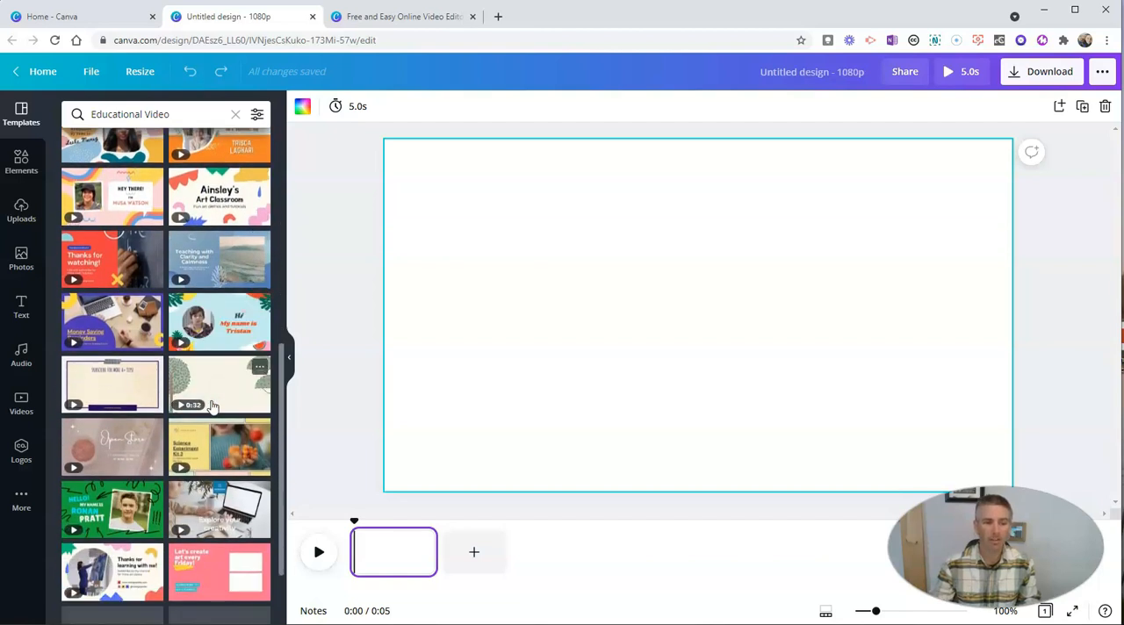
pyautogui.scroll(3, 211, 405)
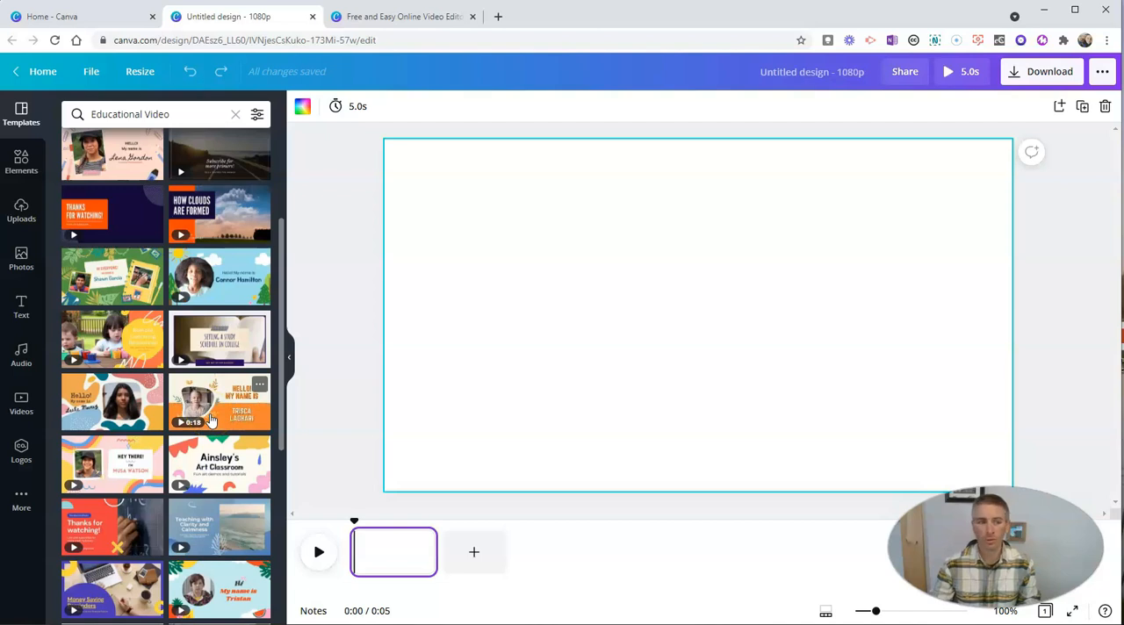
pyautogui.scroll(2, 211, 421)
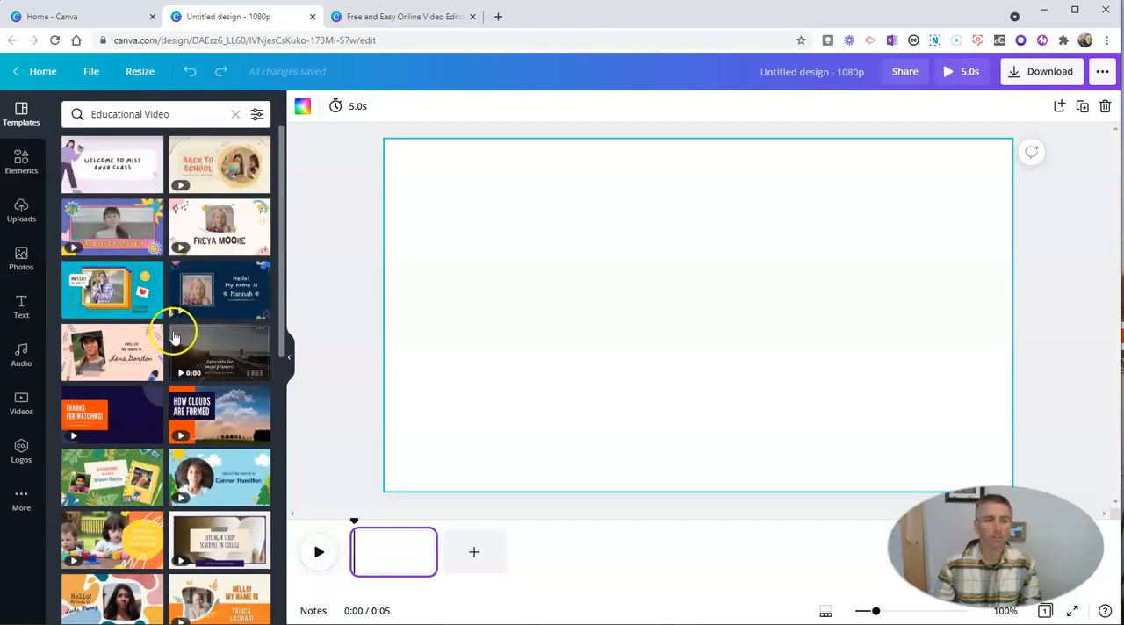
pyautogui.click(233, 293)
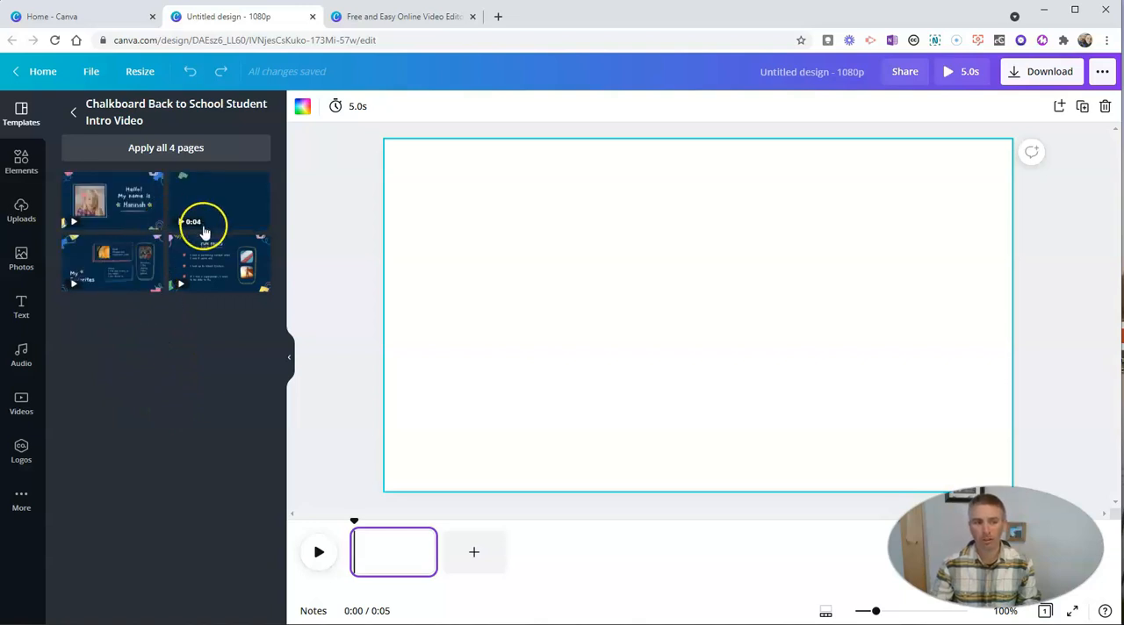
pyautogui.click(173, 156)
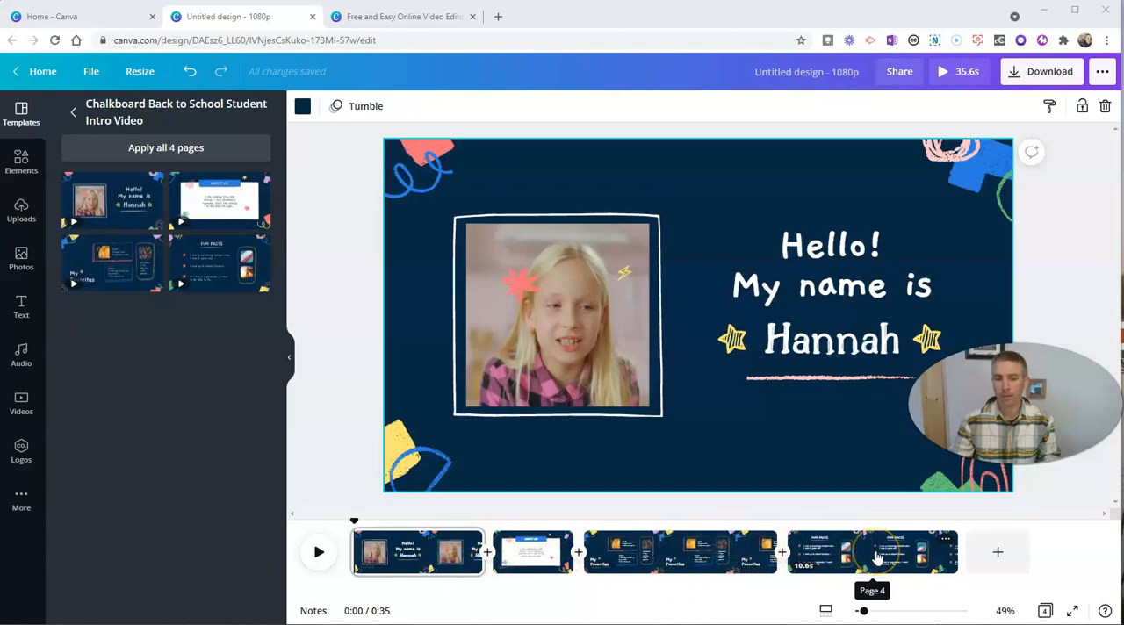
# Delete the sample video clip from the picture frame on the first page, keeping the empty frame.
pyautogui.click(426, 557)
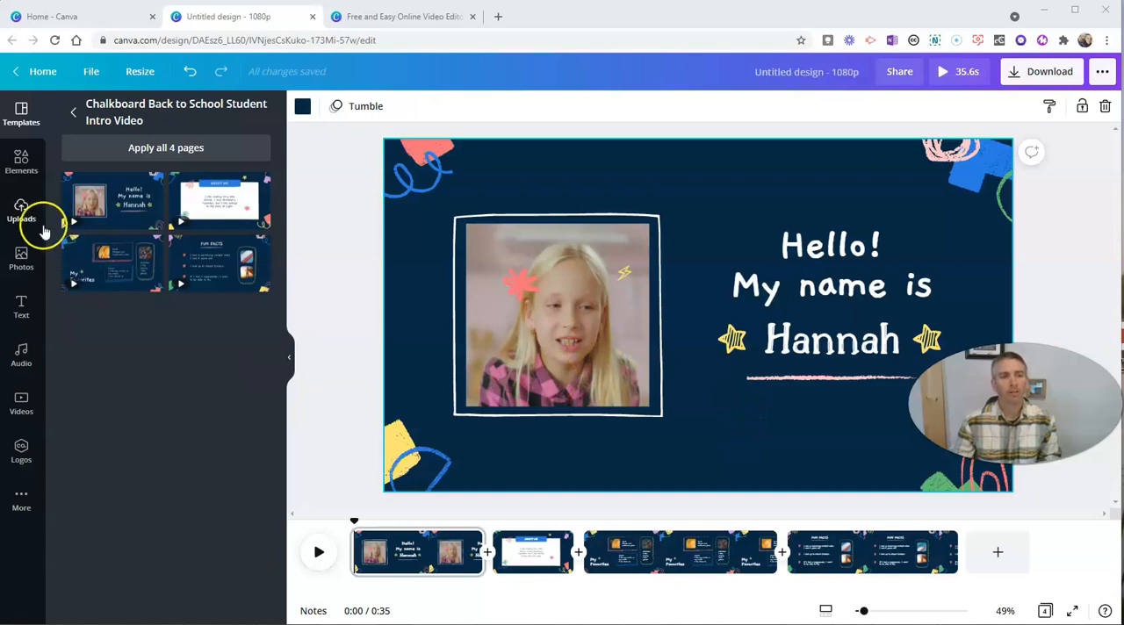
pyautogui.click(19, 162)
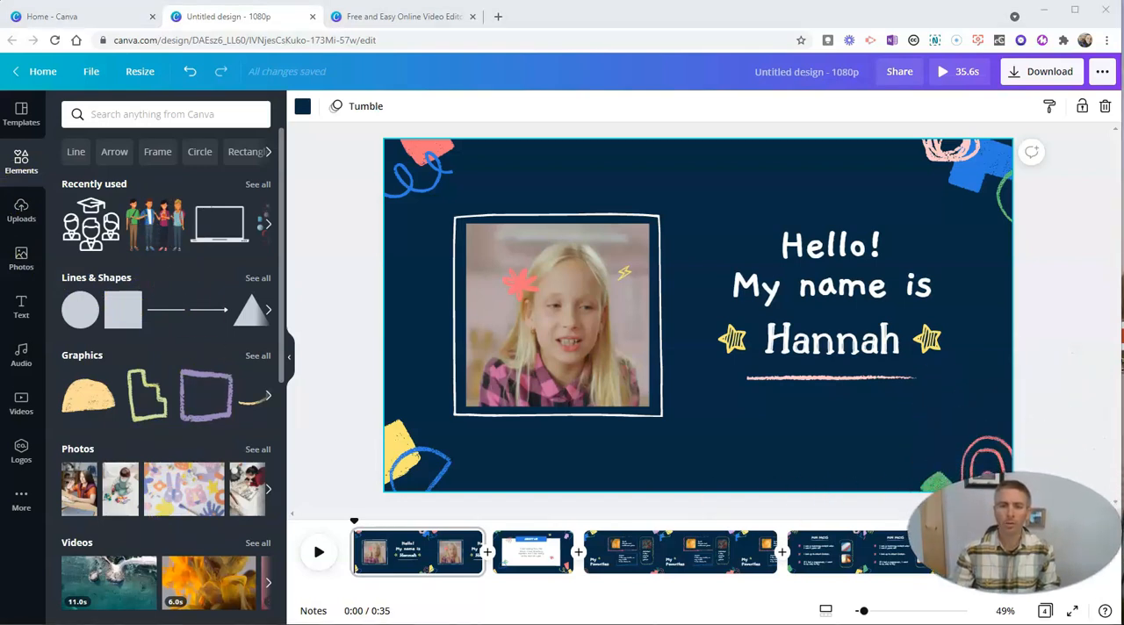
pyautogui.click(576, 319)
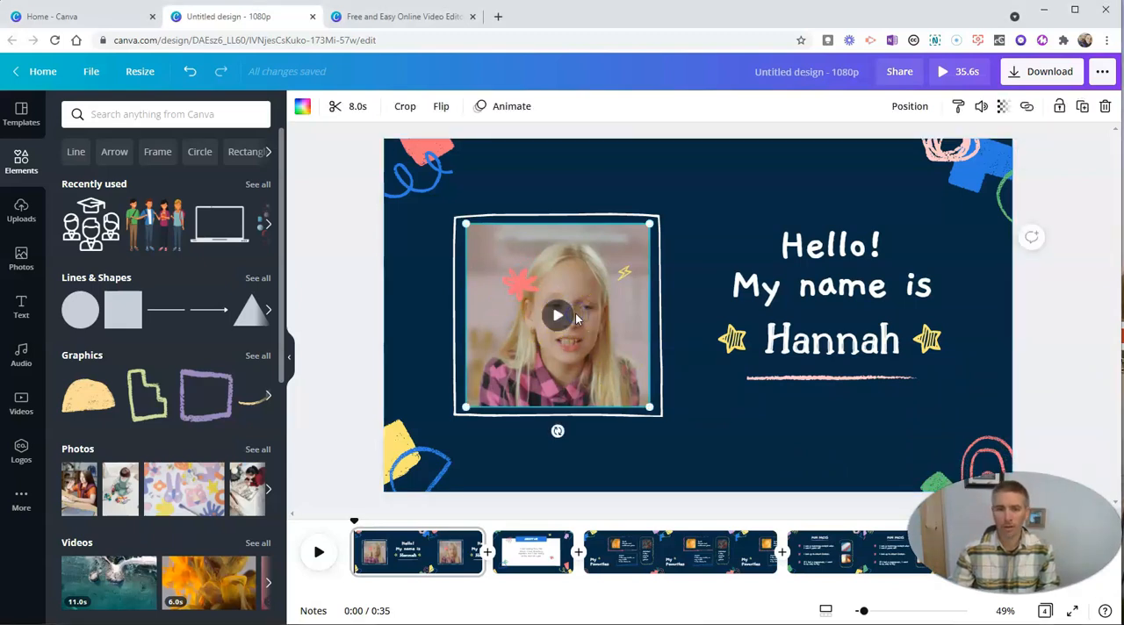
pyautogui.press('Delete')
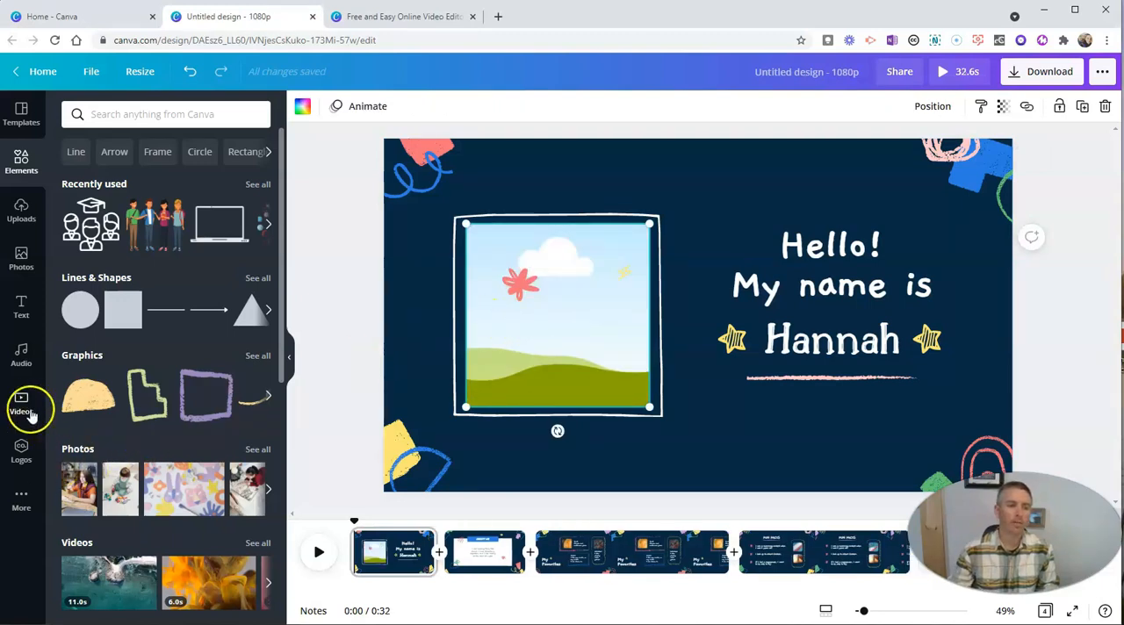
# Try adding the uploaded photo of a person in a red jacket by a snowy lake to the first page.
pyautogui.click(22, 213)
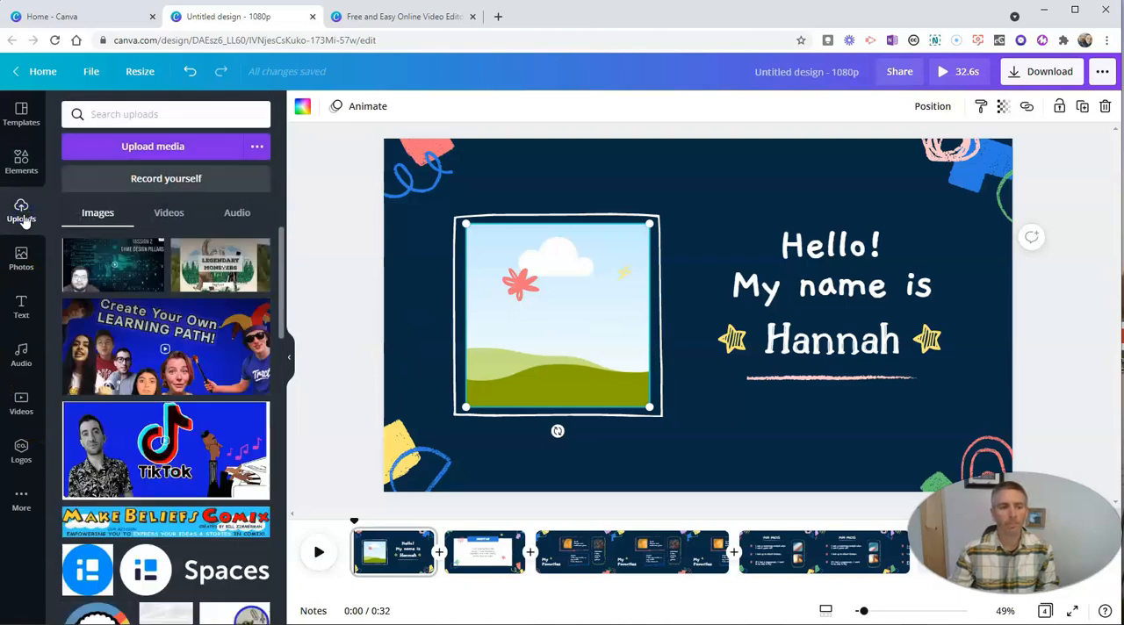
pyautogui.scroll(-2, 169, 365)
pyautogui.scroll(-6, 170, 365)
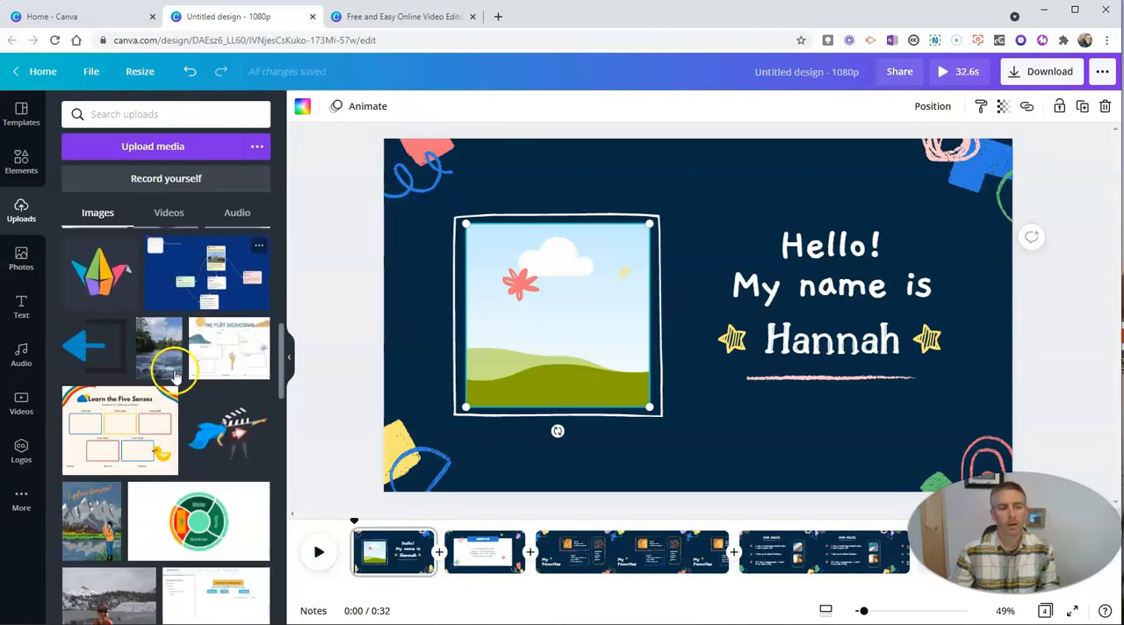
pyautogui.scroll(-10, 178, 411)
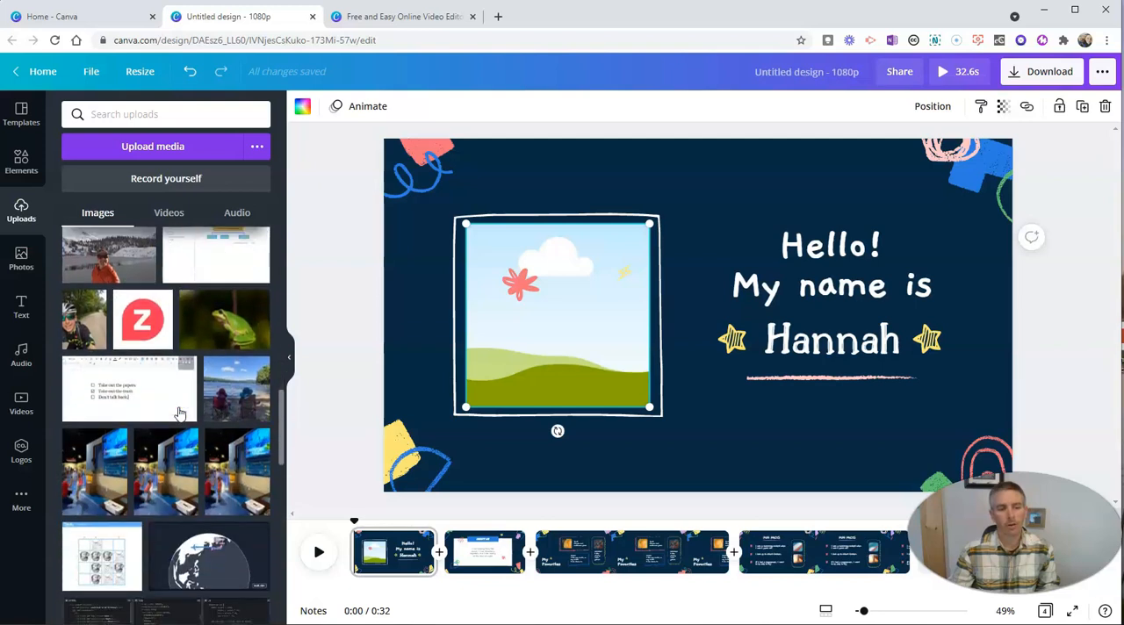
pyautogui.scroll(8, 178, 411)
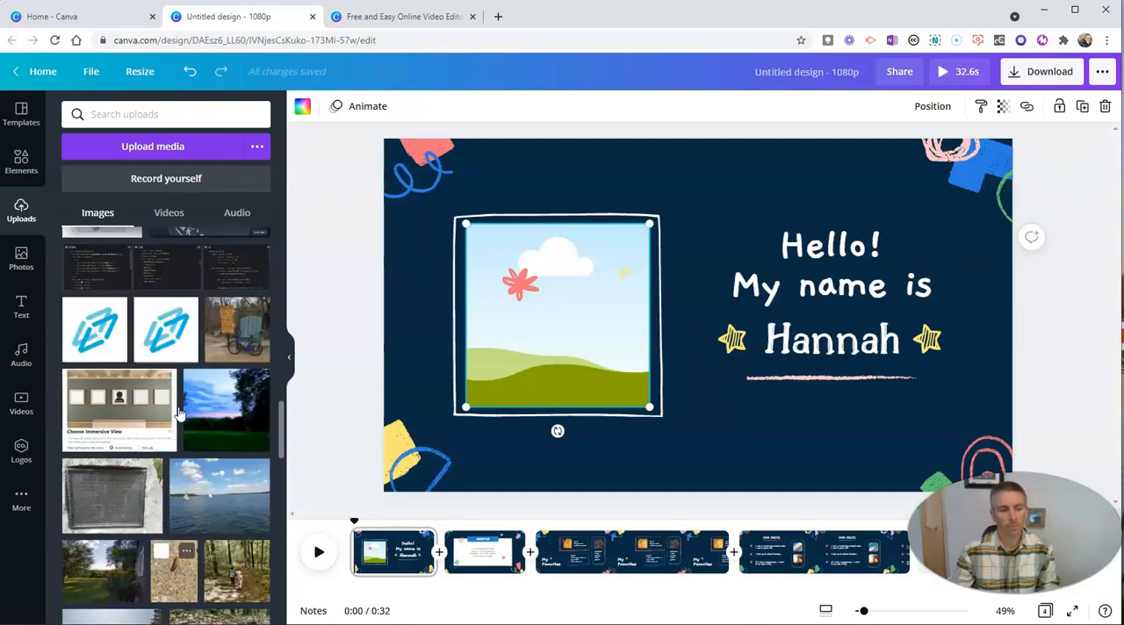
pyautogui.scroll(1, 178, 412)
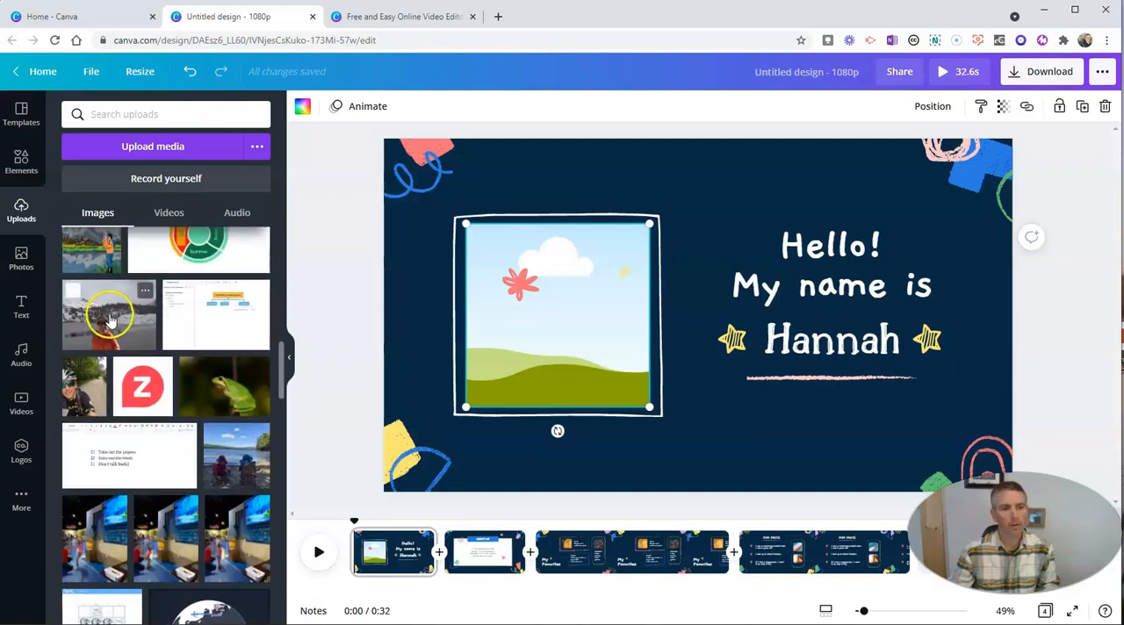
pyautogui.click(109, 320)
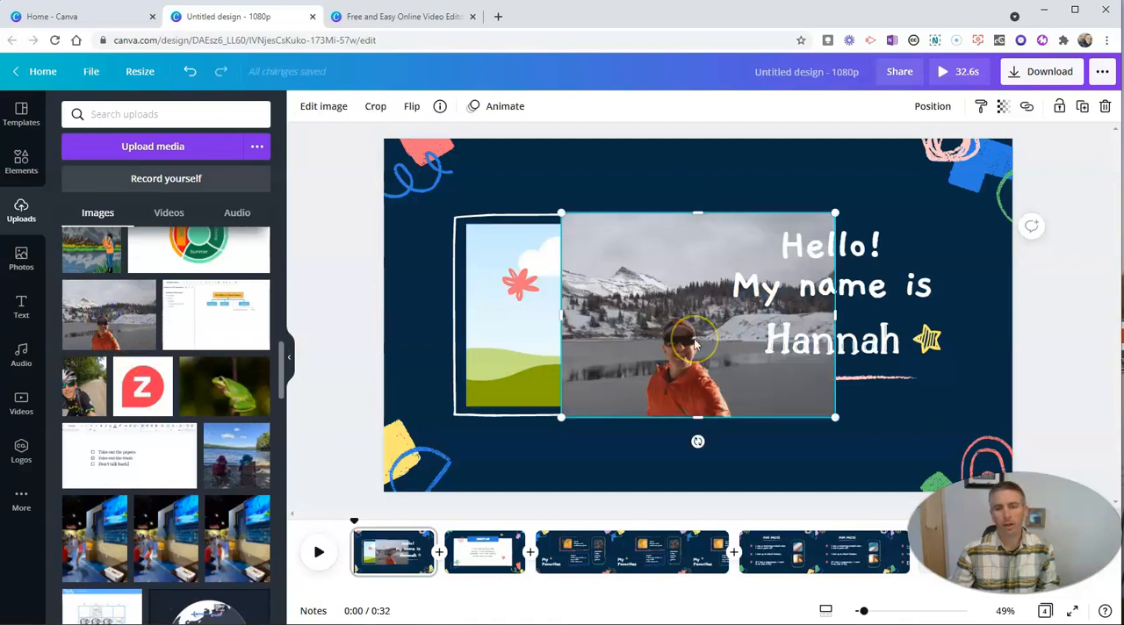
pyautogui.press('Delete')
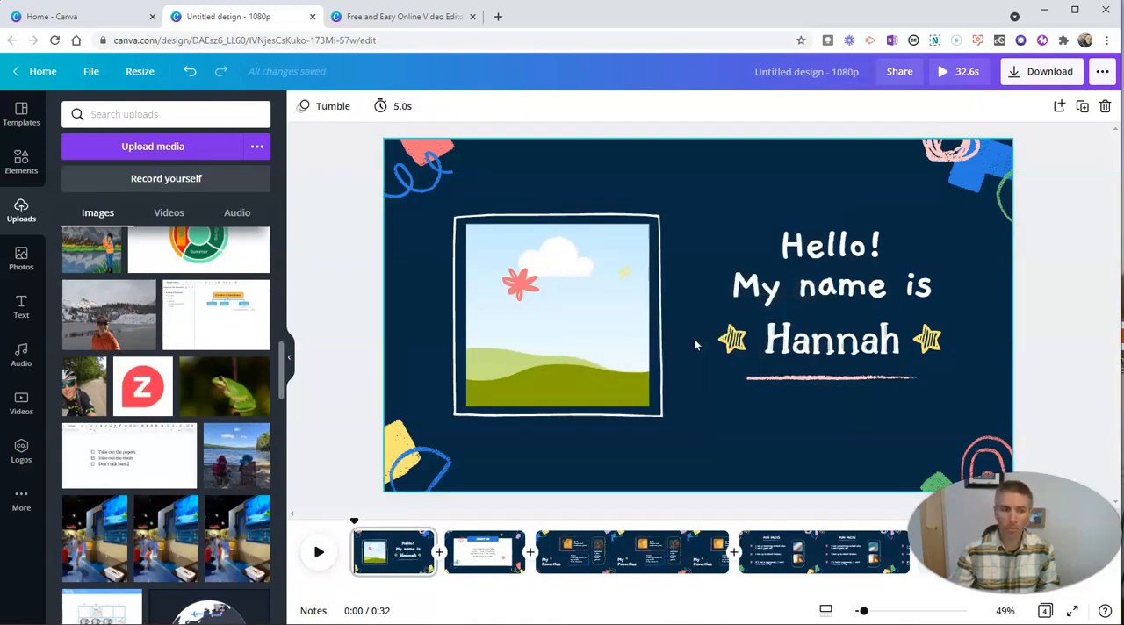
# Record a camera-only webcam clip of yourself for the first page and finish the recording.
pyautogui.click(22, 403)
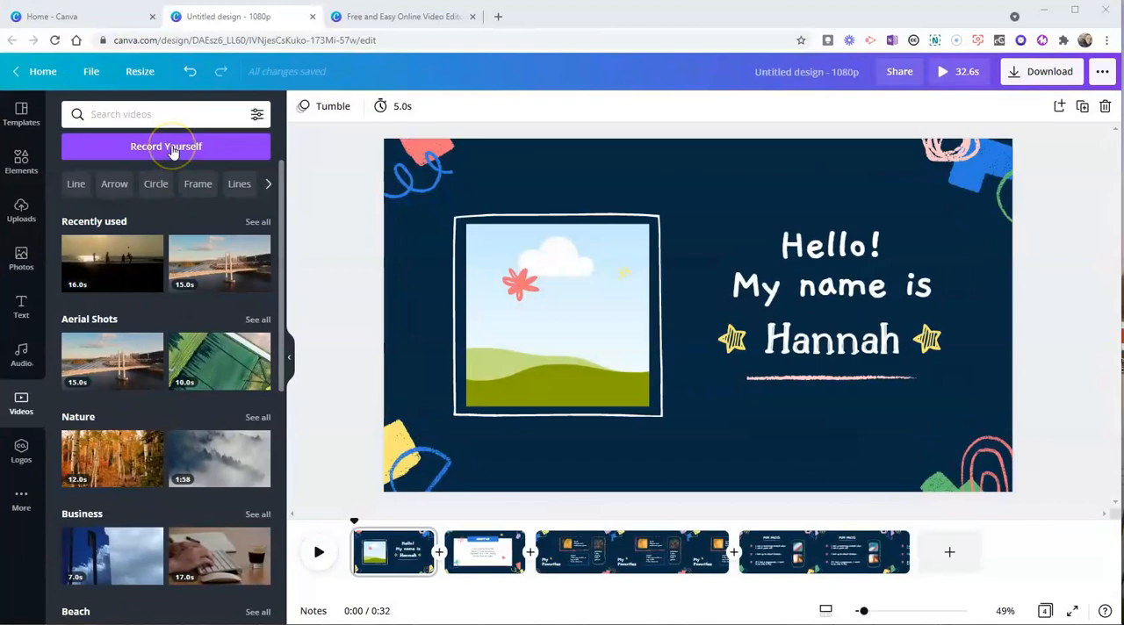
pyautogui.click(173, 148)
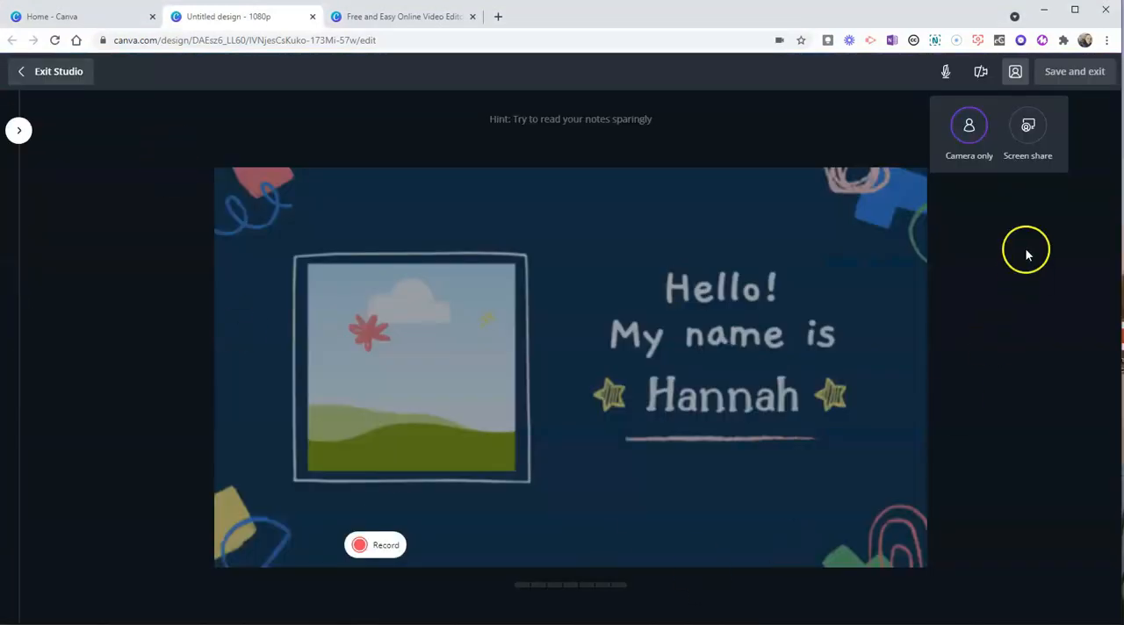
pyautogui.click(968, 132)
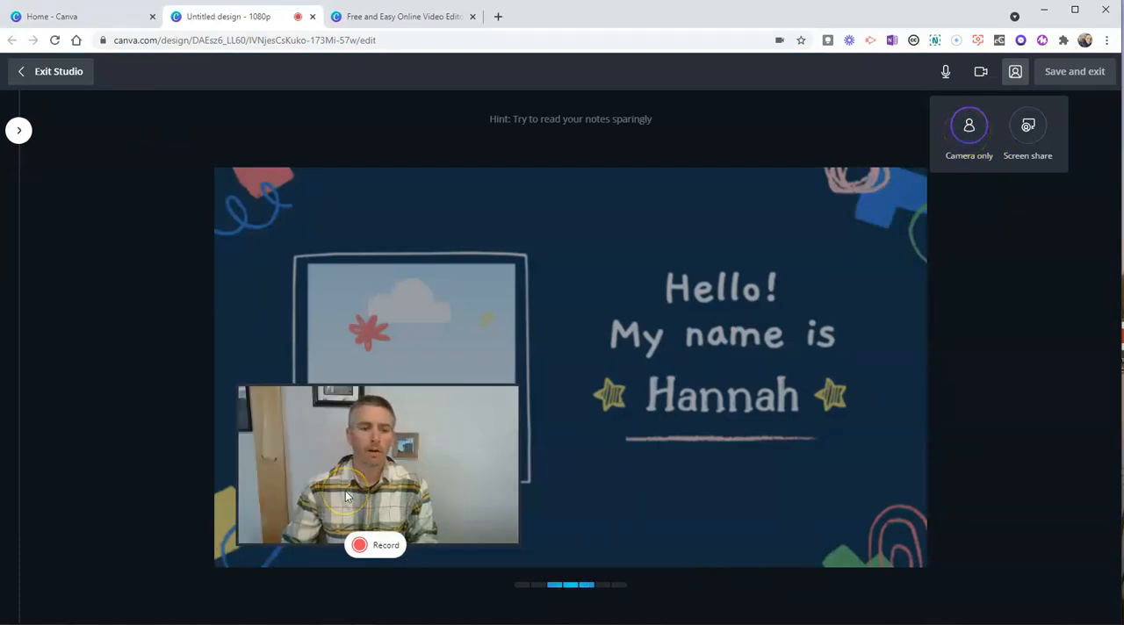
pyautogui.click(373, 546)
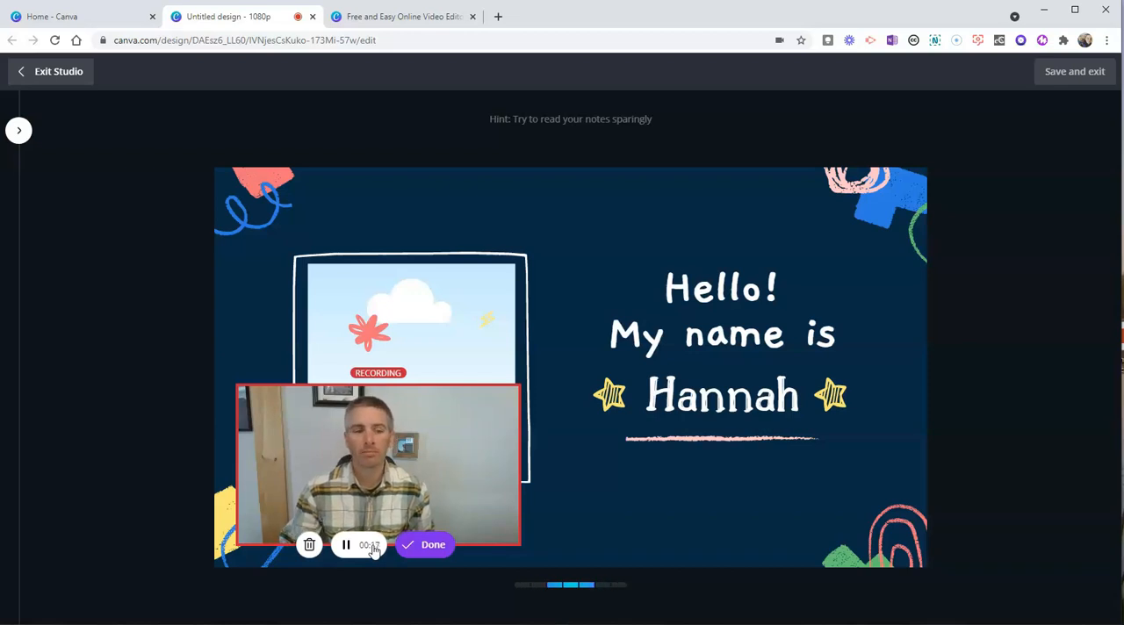
pyautogui.click(436, 548)
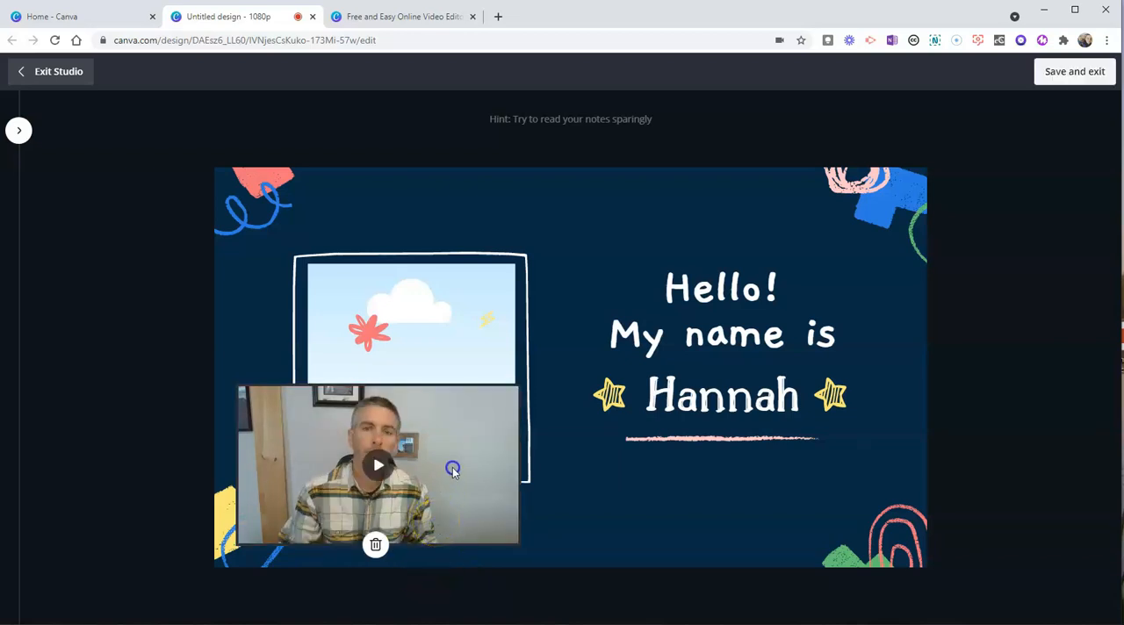
# Preview the recorded webcam clip, then save it to the first page and leave the recording studio.
pyautogui.click(378, 467)
pyautogui.click(378, 474)
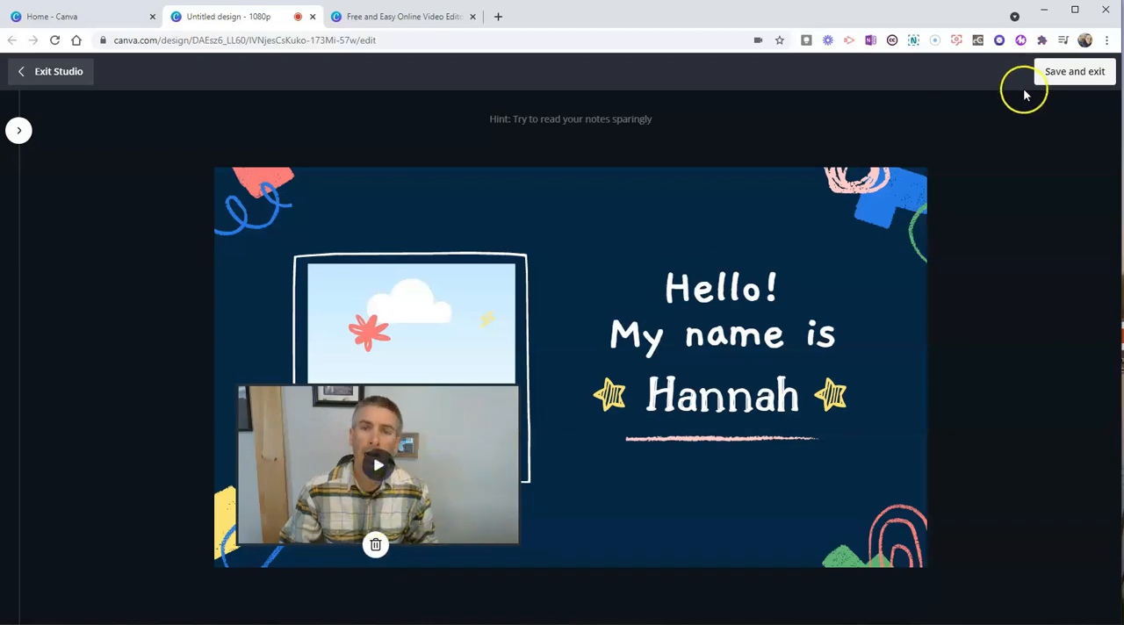
pyautogui.click(1064, 74)
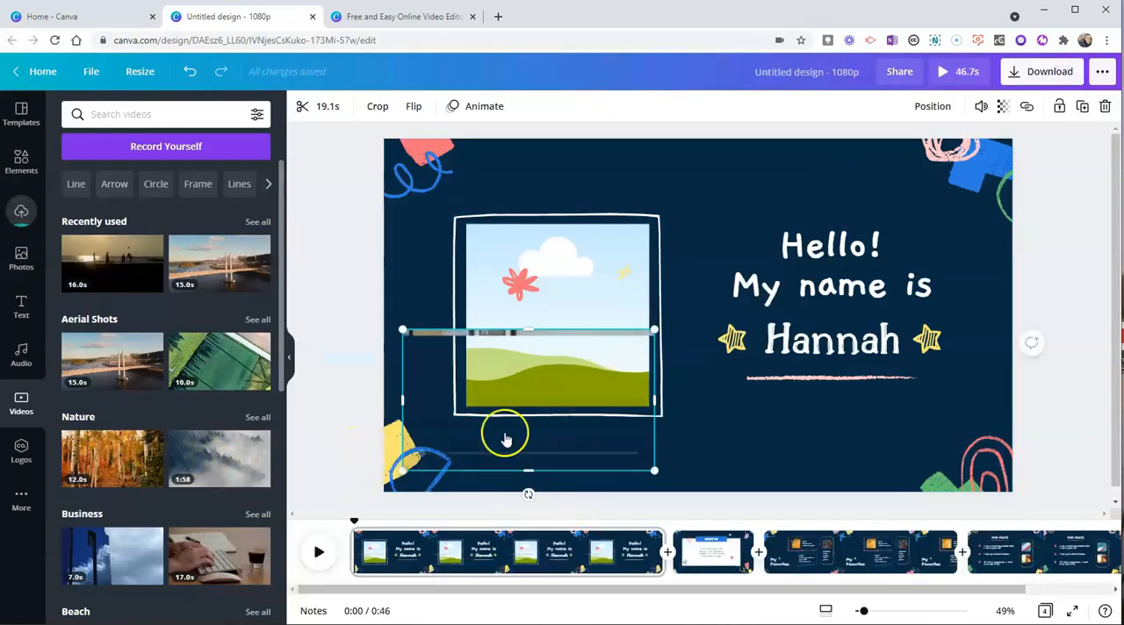
# Place the webcam recording inside the empty picture frame and delete the red star-shaped doodle covering it.
pyautogui.moveTo(542, 433); pyautogui.dragTo(579, 340)
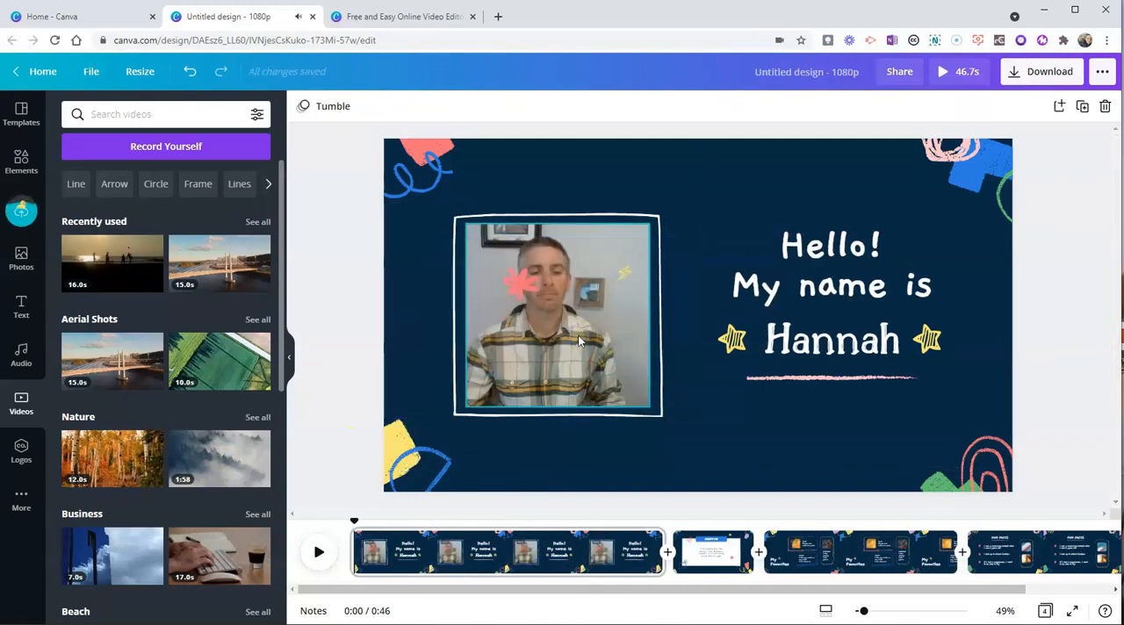
pyautogui.click(522, 286)
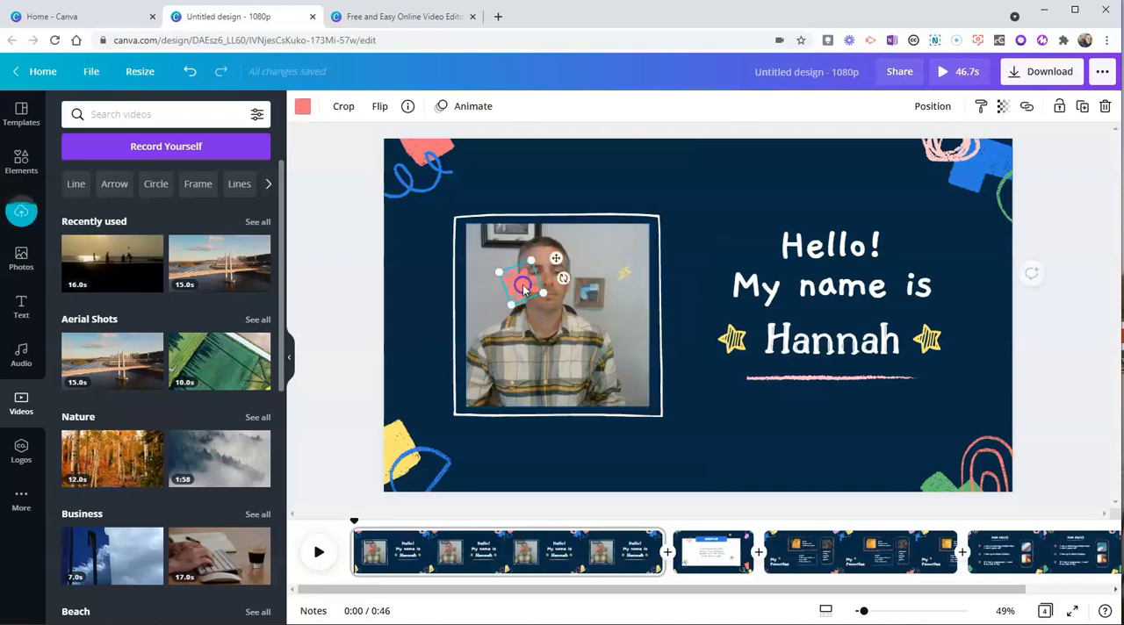
pyautogui.press('Delete')
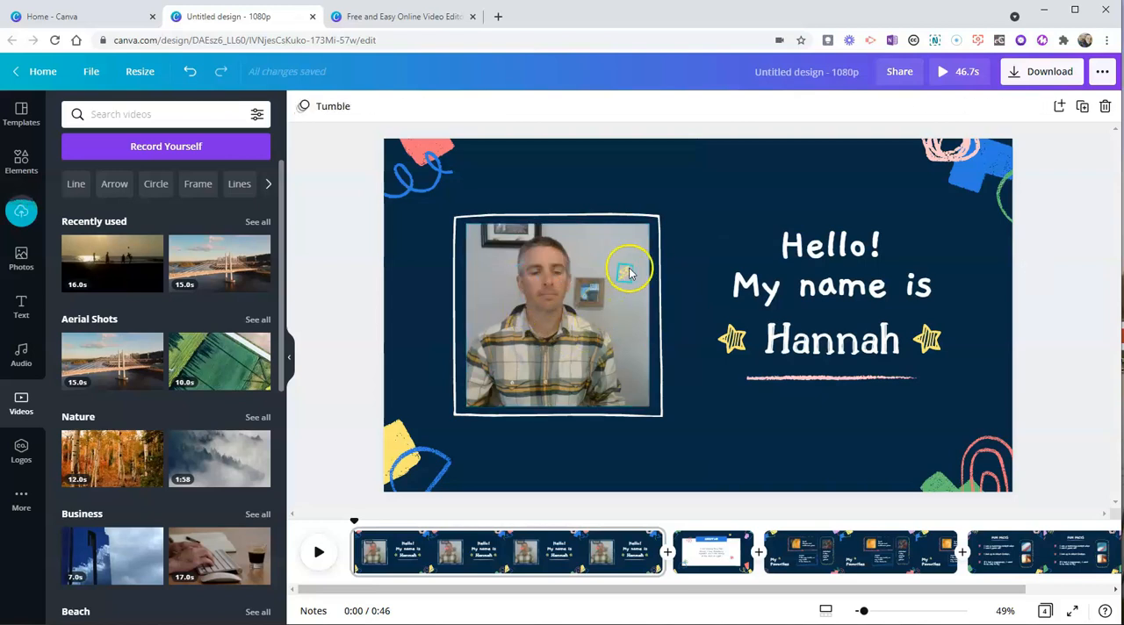
# Delete the small yellow doodle covering the webcam clip and replace the sample name on the first page with your own first name.
pyautogui.click(629, 272)
pyautogui.press('Delete')
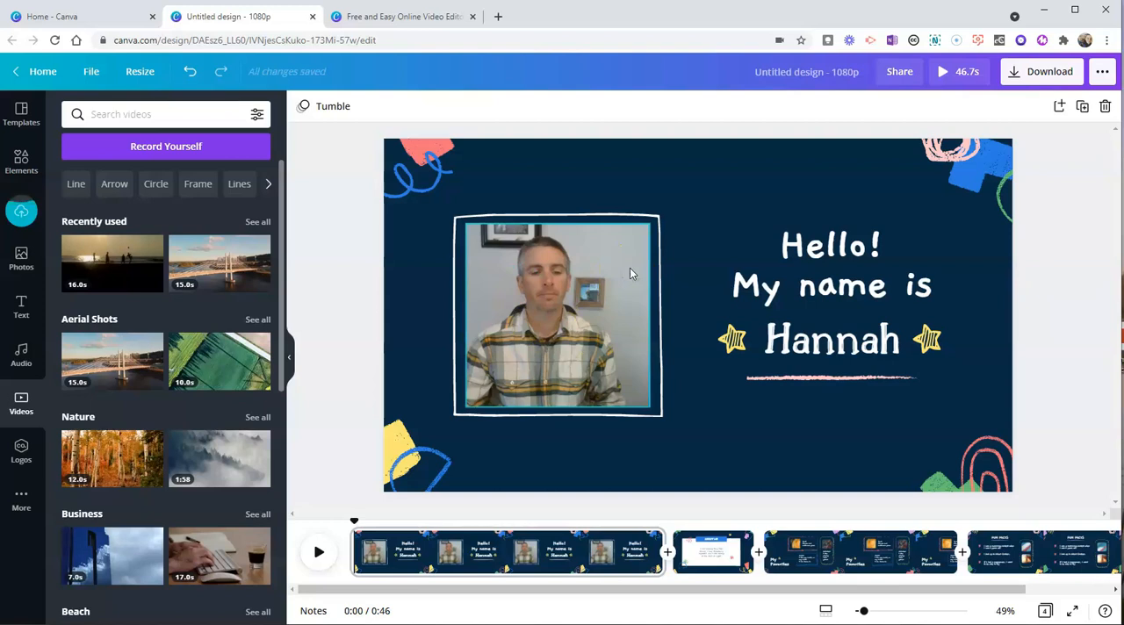
pyautogui.doubleClick(808, 336)
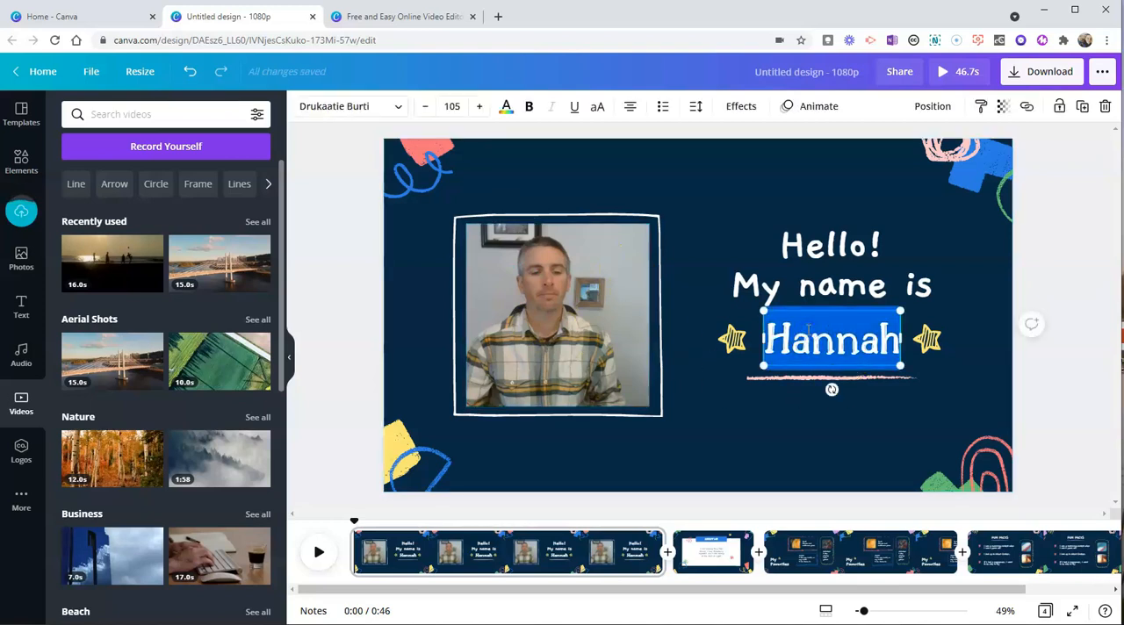
pyautogui.write('Richard')
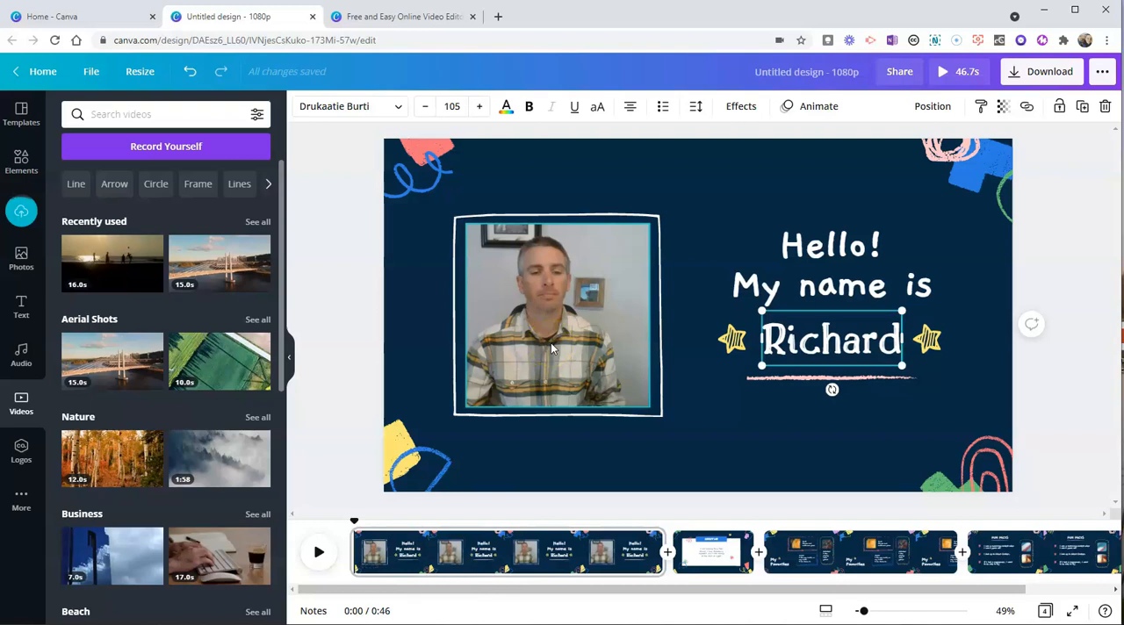
# Try the Typewriter, Burst, Skate and Pan animations on the "Hello! My name is" text, finishing with its animation set to None.
pyautogui.click(841, 255)
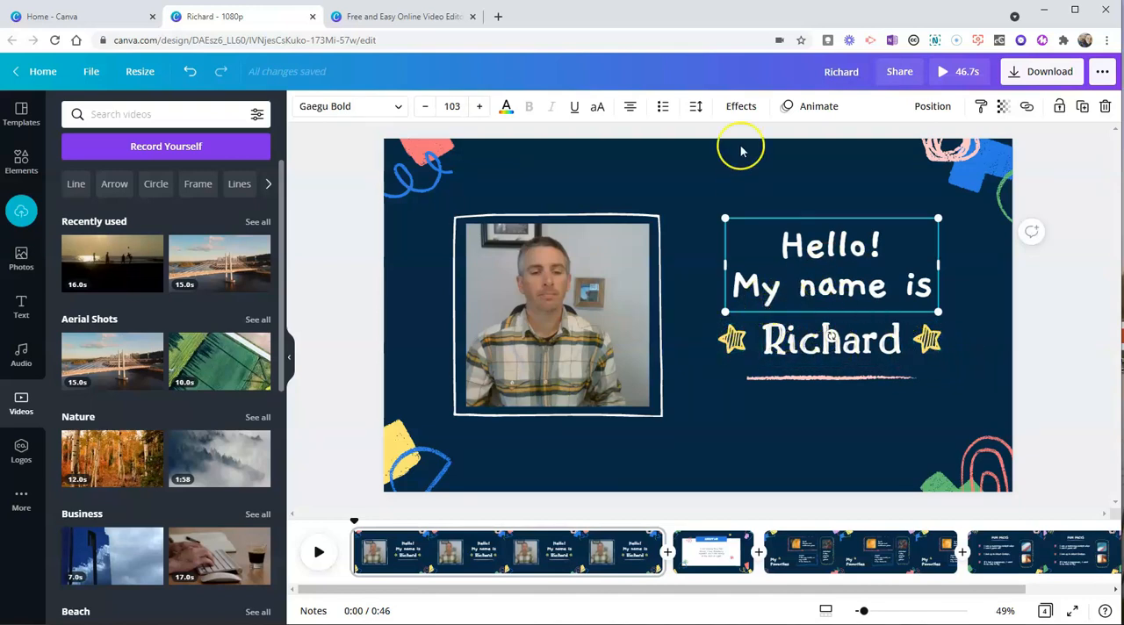
pyautogui.click(807, 112)
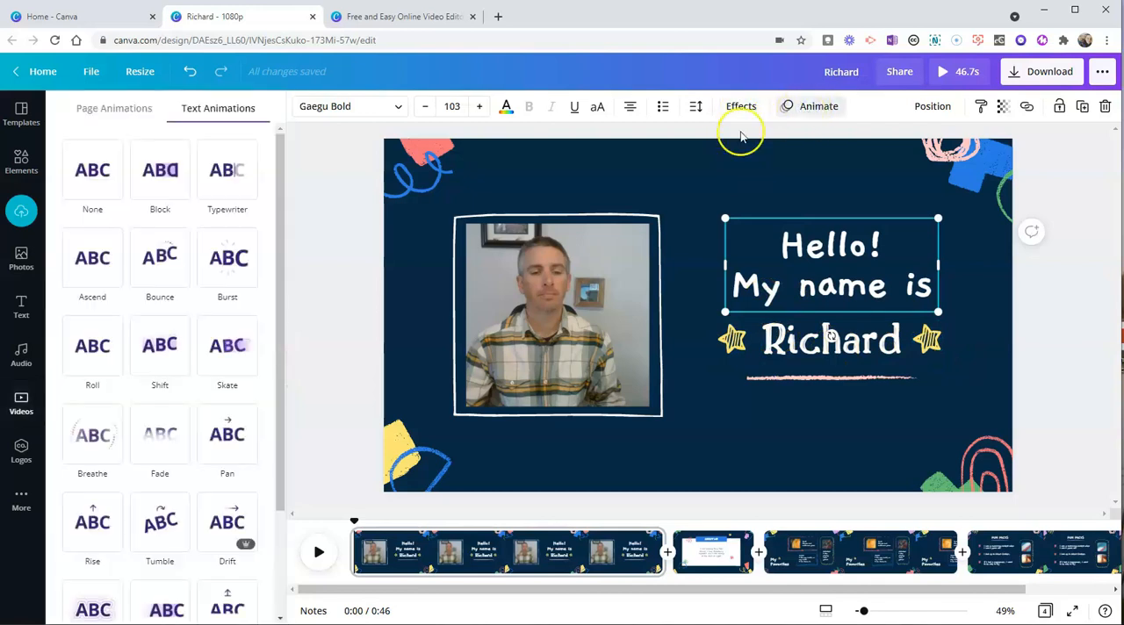
pyautogui.click(229, 195)
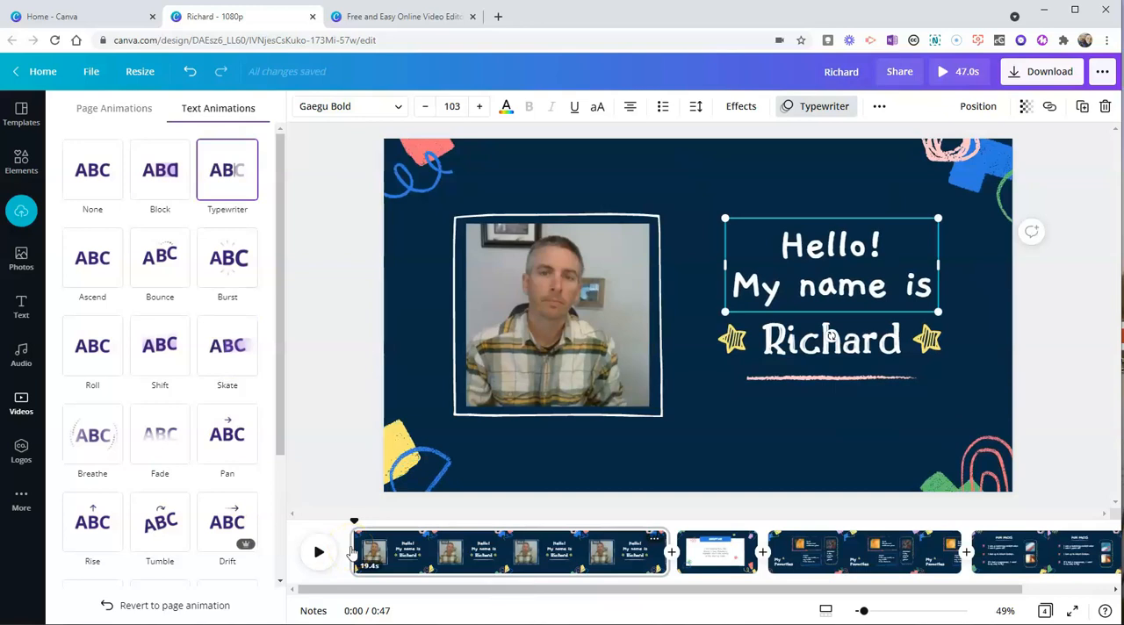
pyautogui.click(243, 276)
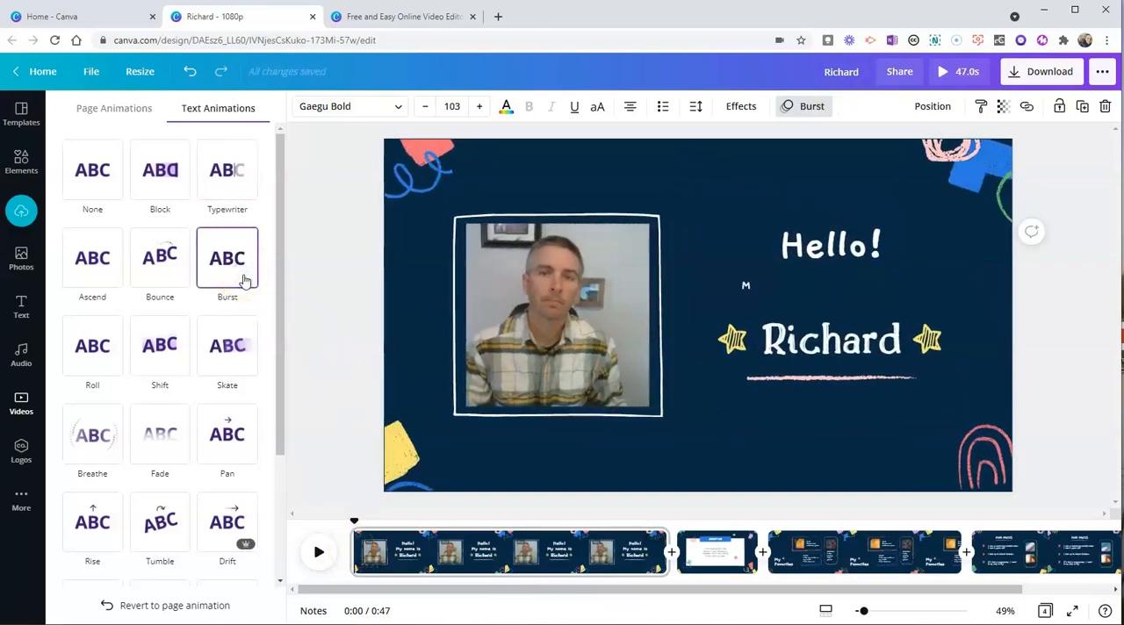
pyautogui.click(222, 350)
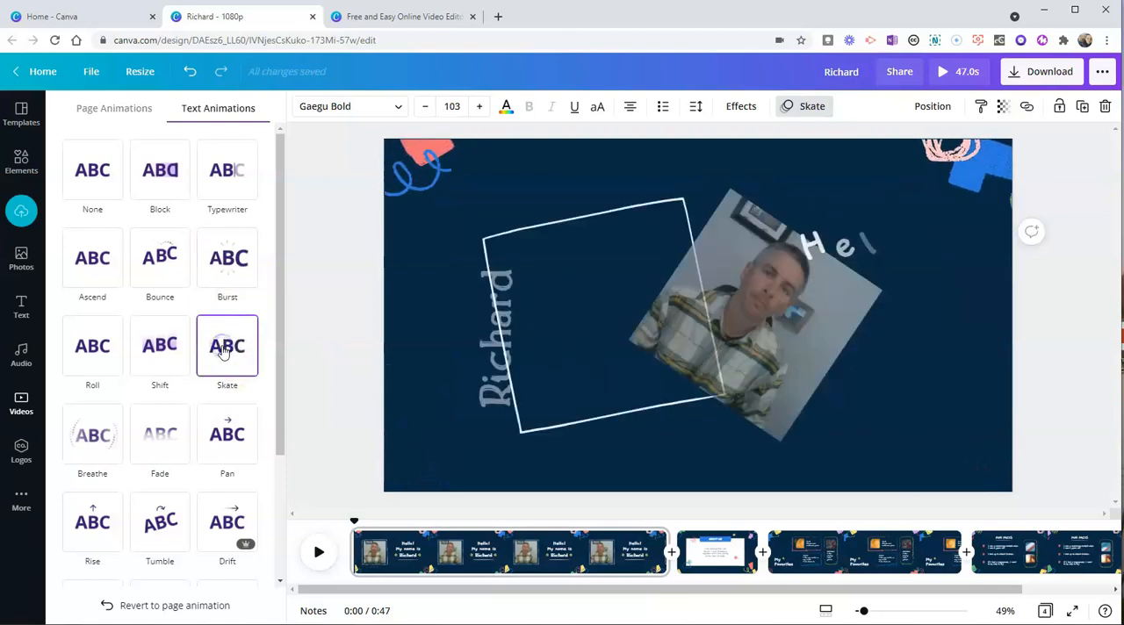
pyautogui.click(229, 452)
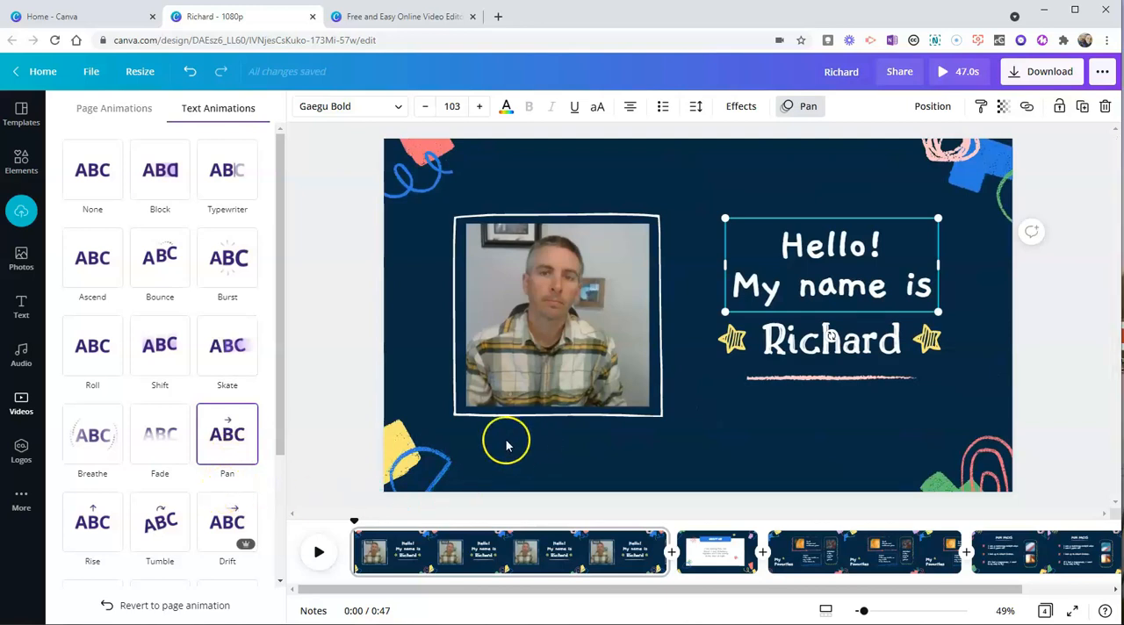
pyautogui.click(108, 181)
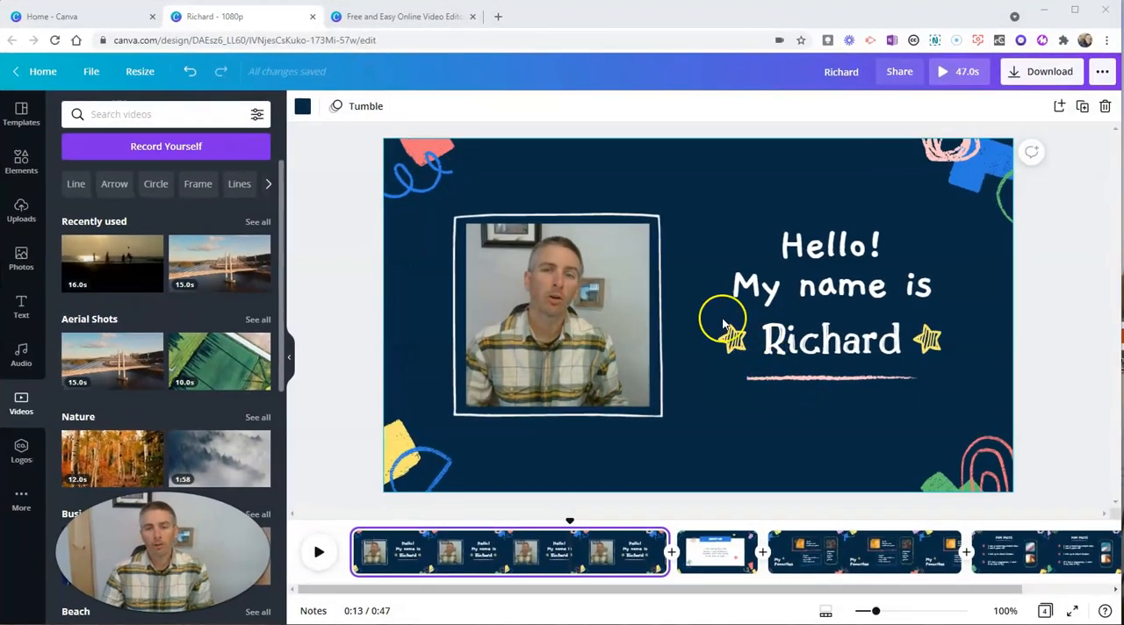
# Replace the About Me paragraph on page 2 with "I like riding bikes on dirt roads, playing with my kids, walking my dogs, and eating chocolate.".
pyautogui.click(720, 553)
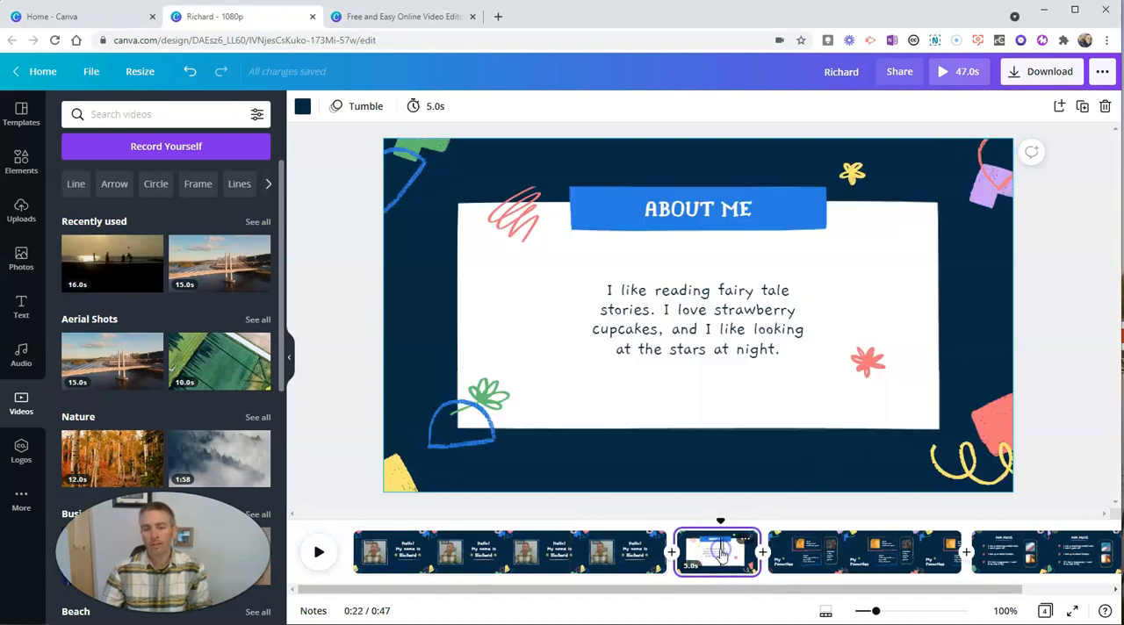
pyautogui.doubleClick(685, 343)
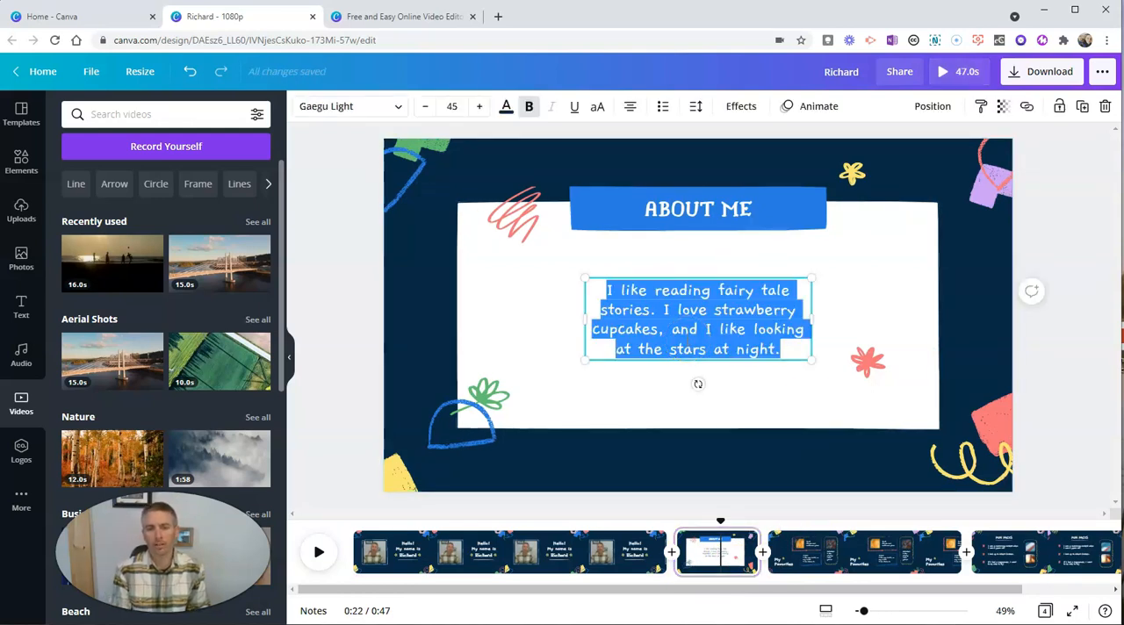
pyautogui.press('BackSpace')
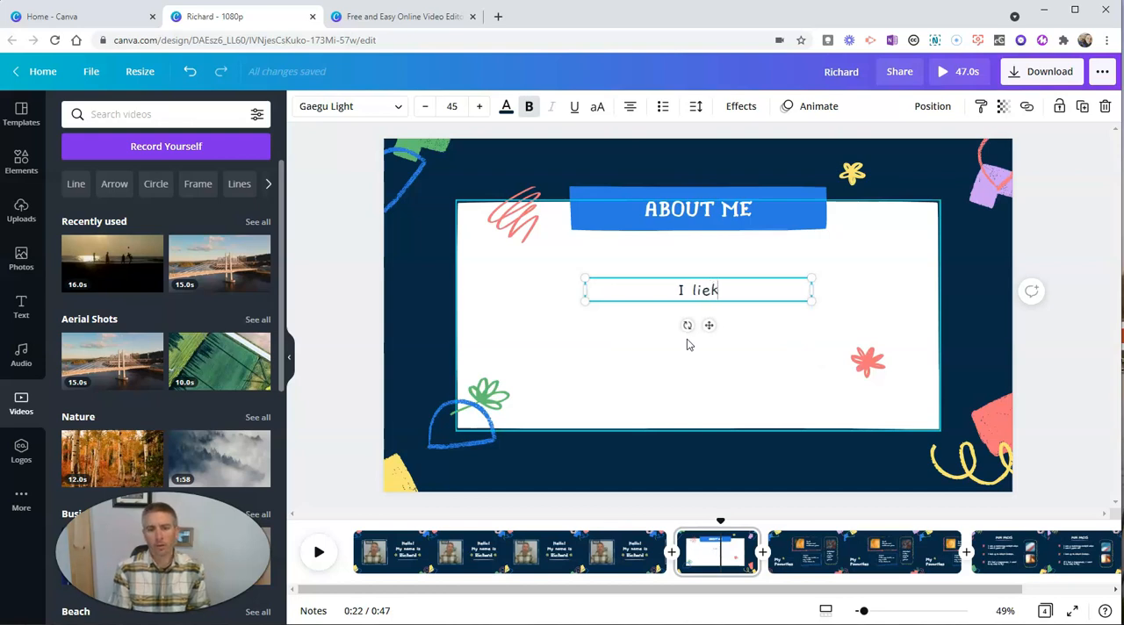
pyautogui.write('I like riding biked')
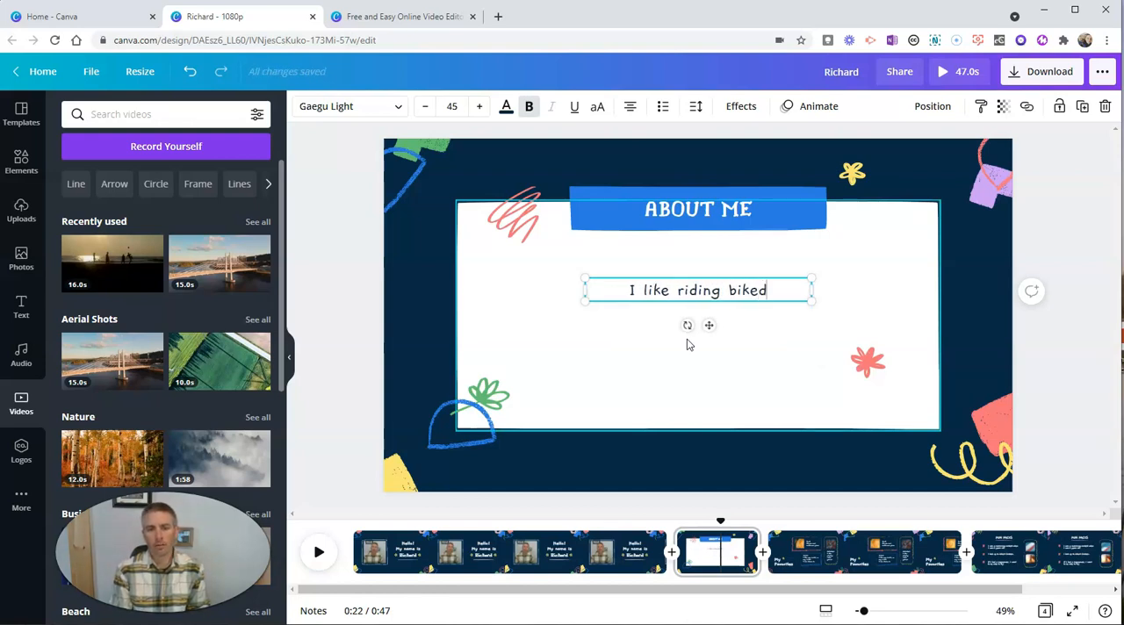
pyautogui.press('BackSpace')
pyautogui.write('s on dirt roa')
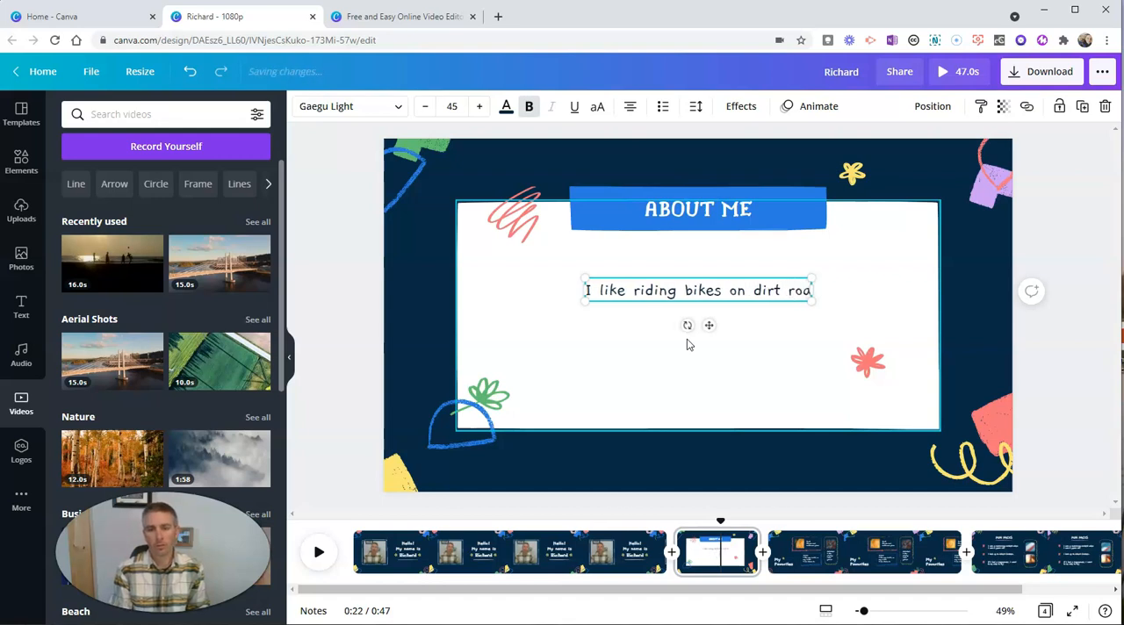
pyautogui.write('ds, playing wit')
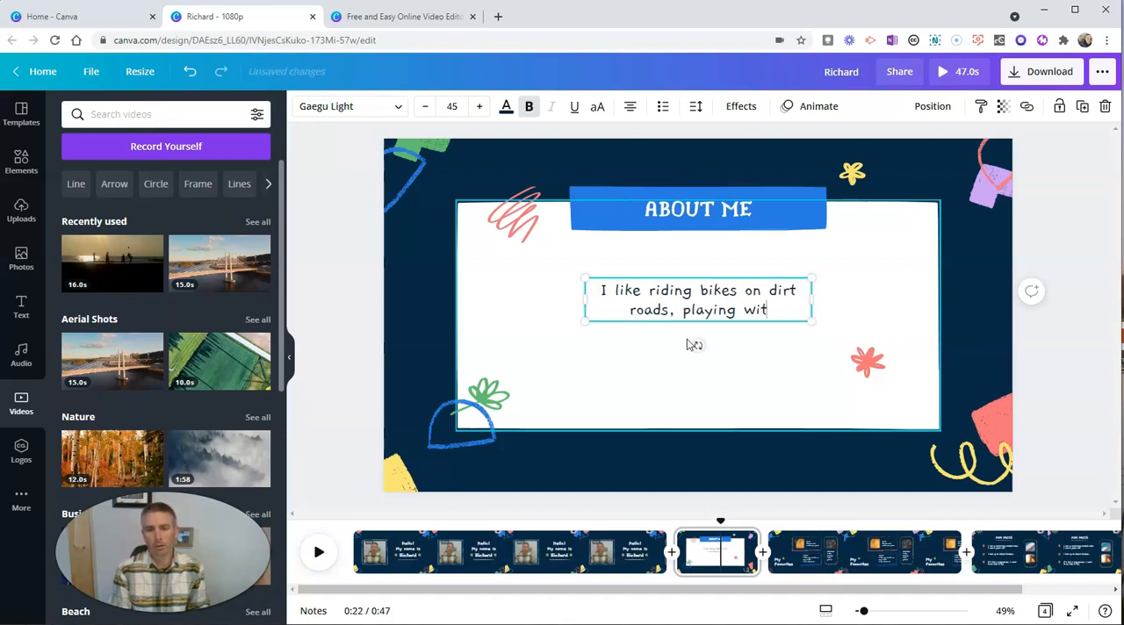
pyautogui.write('h my kids, w')
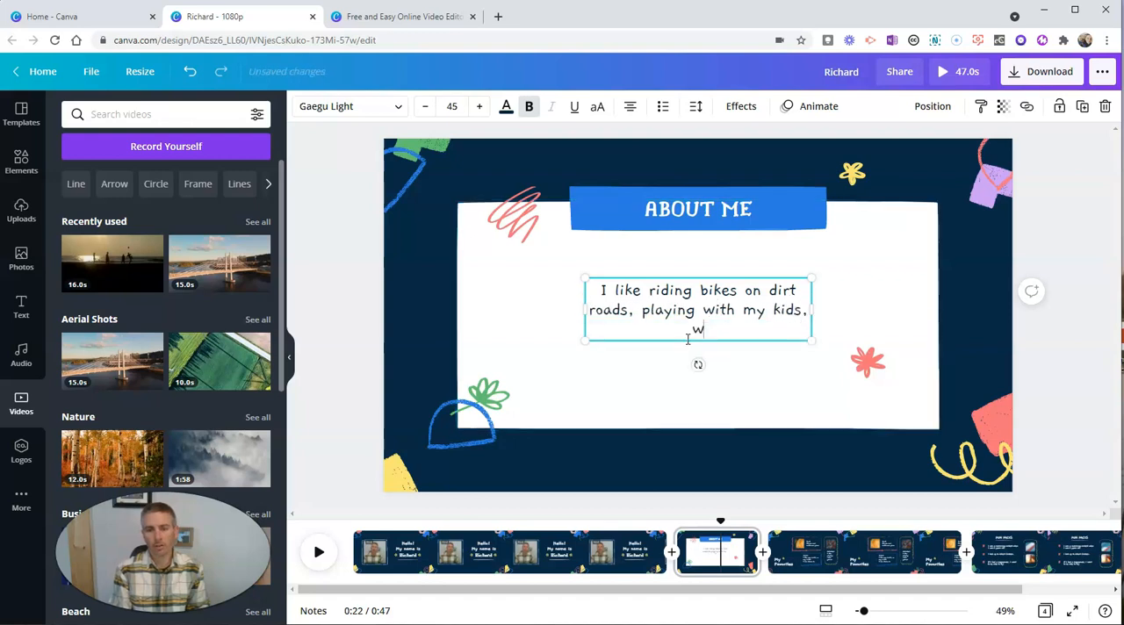
pyautogui.write('alking my dogs')
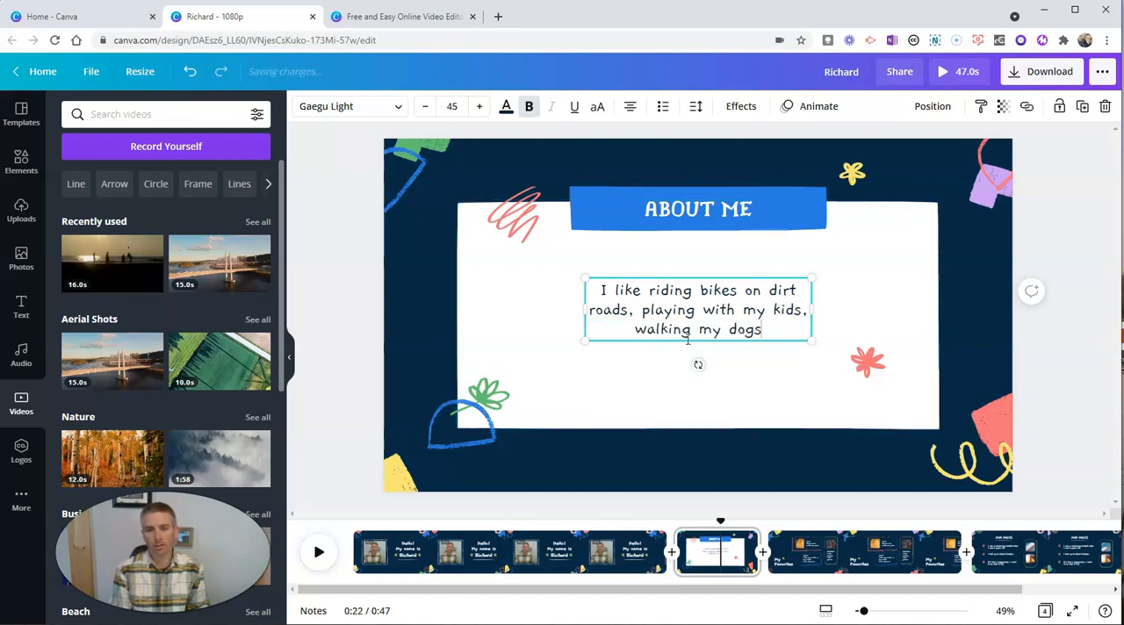
pyautogui.write(', and eating chocolate.')
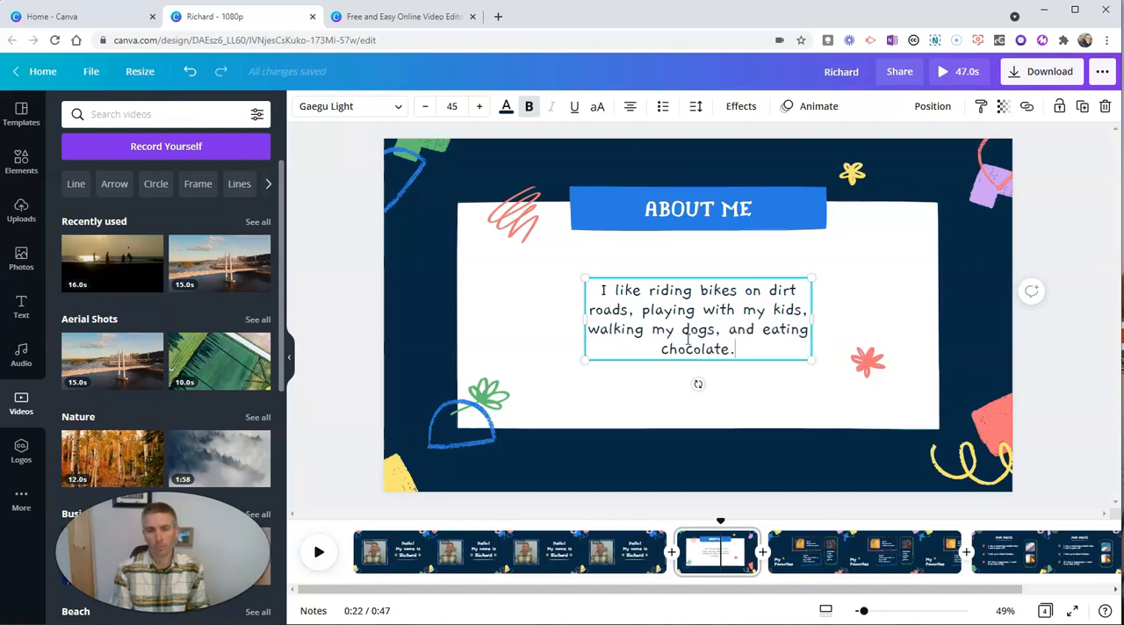
pyautogui.click(794, 480)
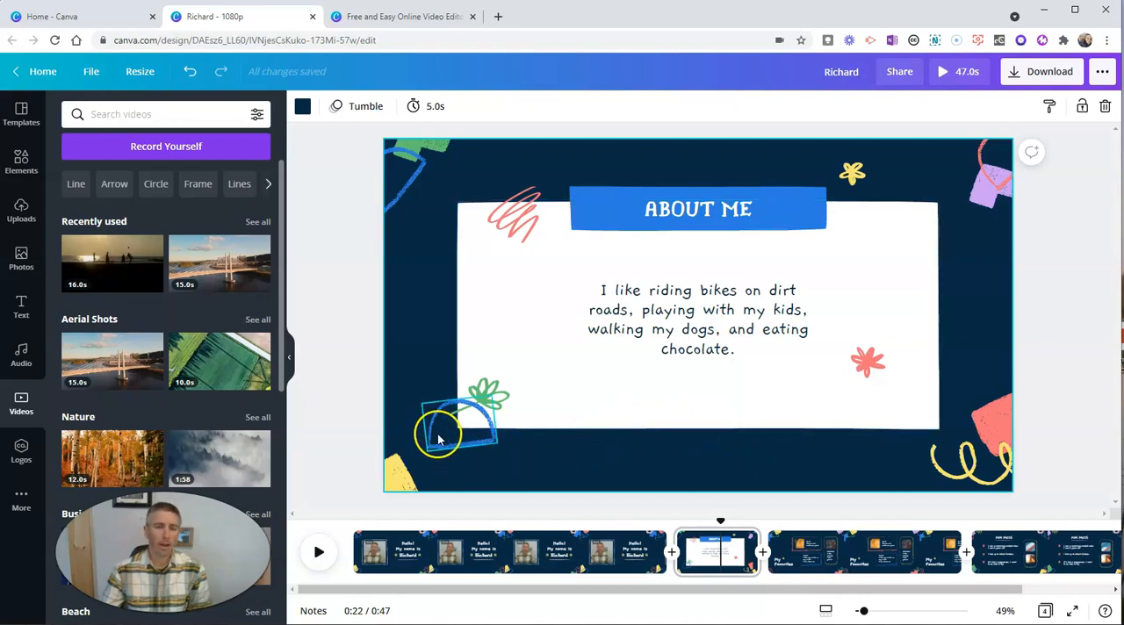
# Enlarge the About Me paragraph to a text size of about 62.6 and centre it in the white box.
pyautogui.click(672, 314)
pyautogui.moveTo(582, 365); pyautogui.dragTo(536, 397)
pyautogui.moveTo(811, 277); pyautogui.dragTo(847, 262)
pyautogui.moveTo(779, 298); pyautogui.dragTo(752, 318)
# Search the elements for "bicycle" and add the red bicycle graphic to the About Me page.
pyautogui.click(22, 165)
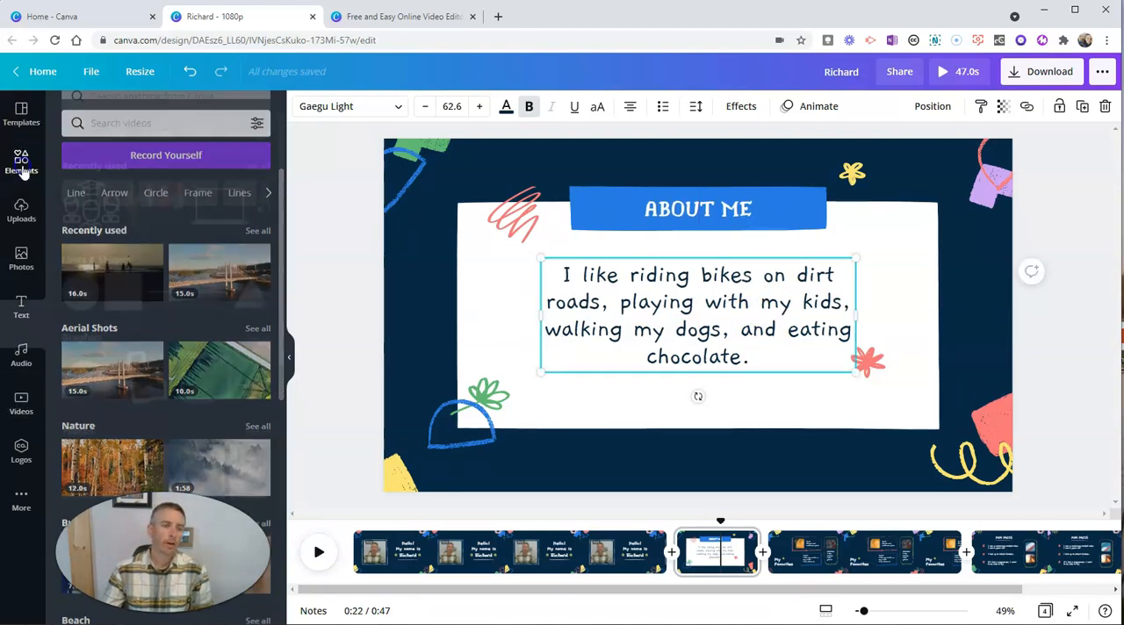
pyautogui.click(202, 115)
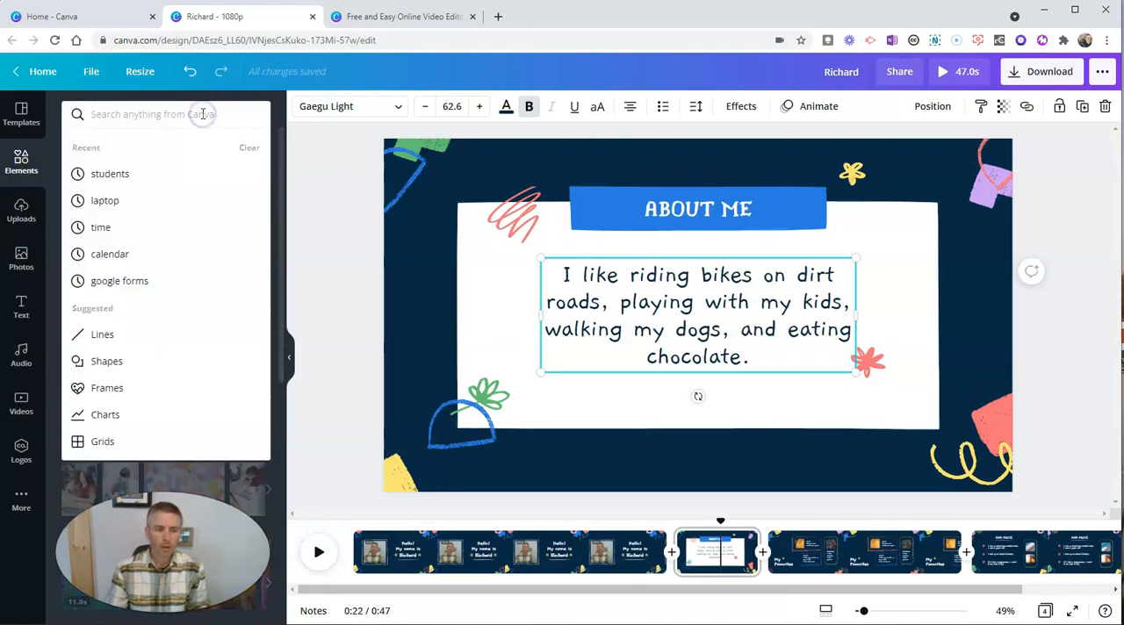
pyautogui.write('bicycle')
pyautogui.press('Return')
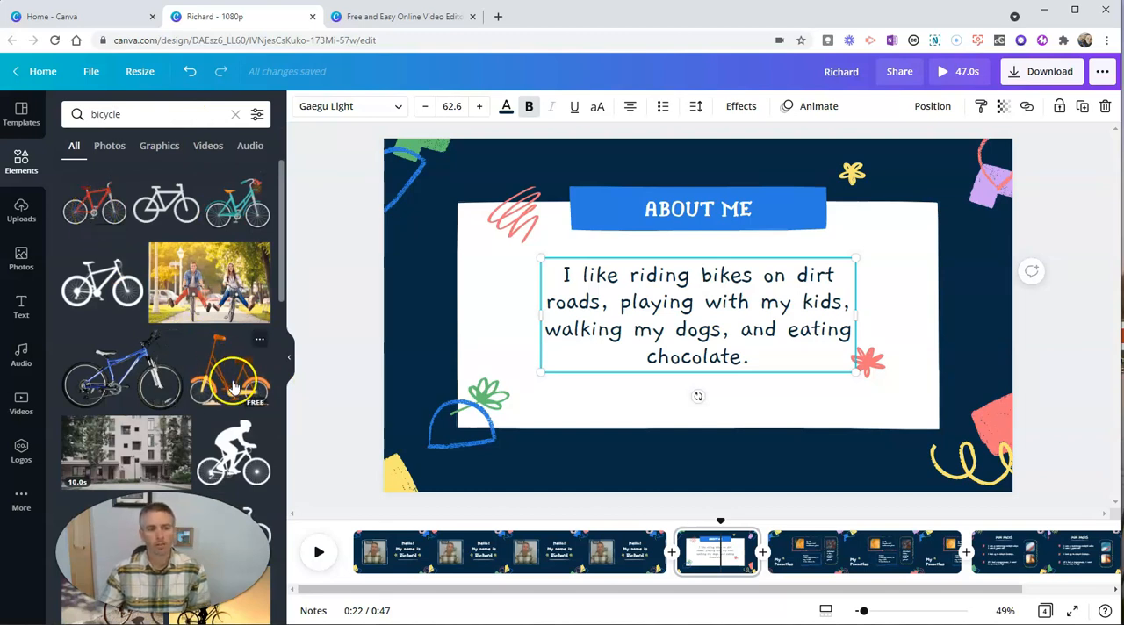
pyautogui.click(95, 203)
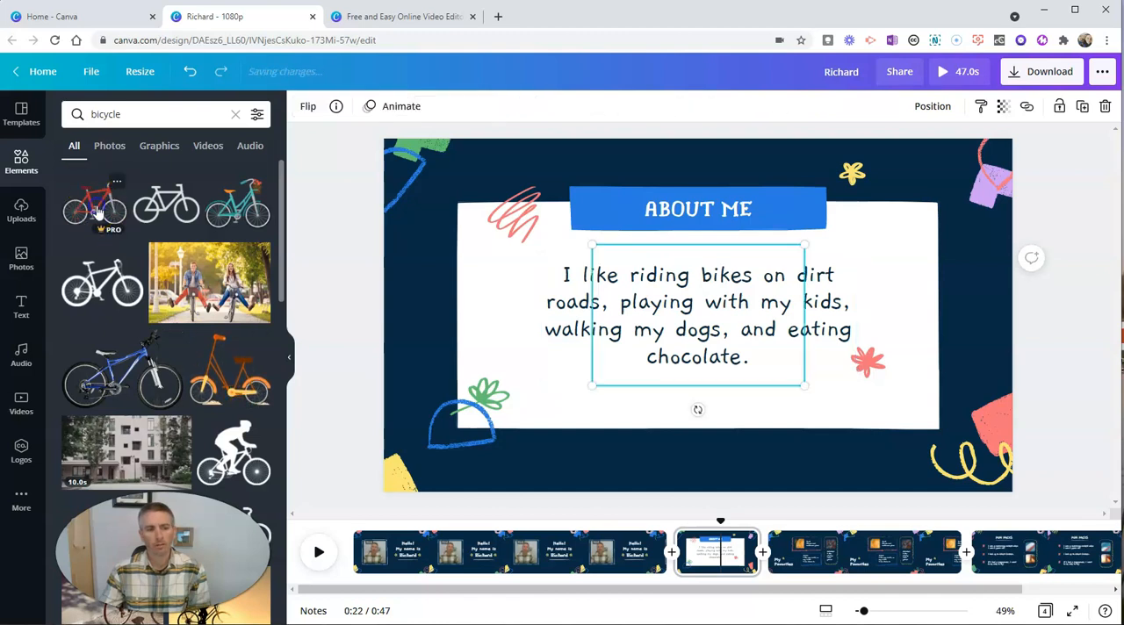
# Delete the blue half-circle doodle and the green flower doodle at the white box's lower-left corner.
pyautogui.click(453, 436)
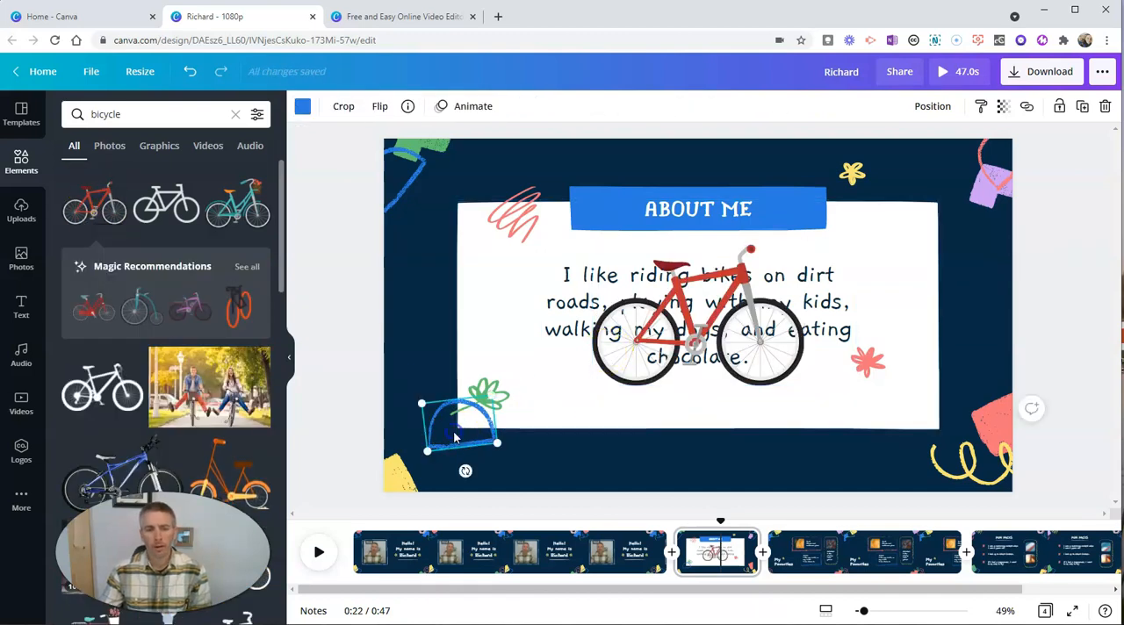
pyautogui.press('Delete')
pyautogui.click(487, 395)
pyautogui.press('Delete')
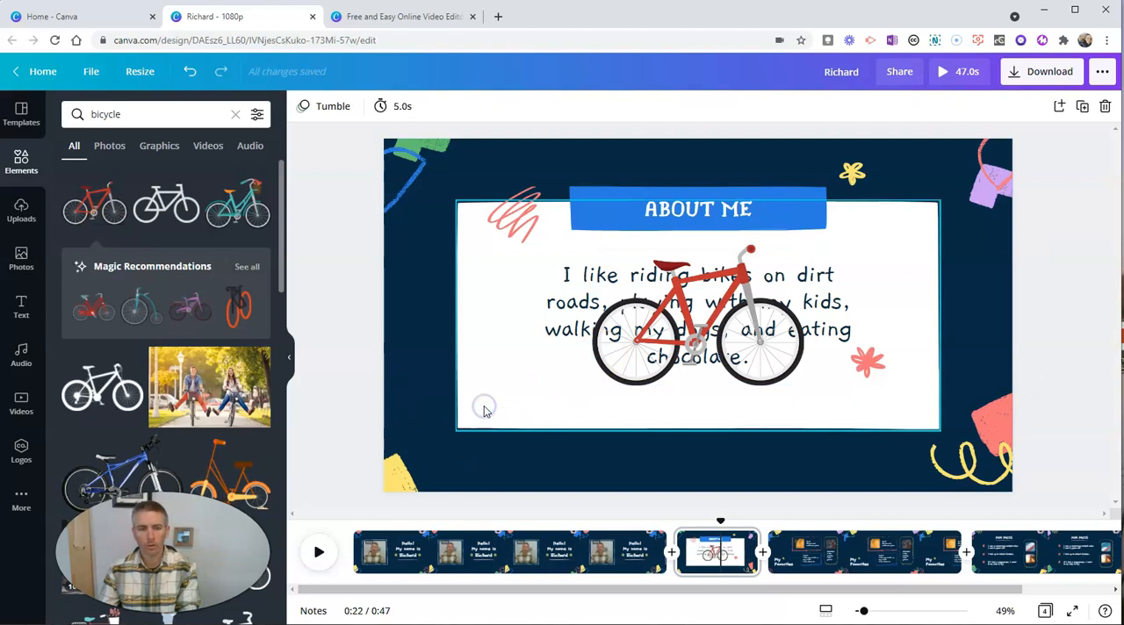
# Shrink the red bicycle and place it over the lower-left corner of the white box, clear of the paragraph.
pyautogui.moveTo(708, 338); pyautogui.dragTo(512, 426)
pyautogui.moveTo(605, 475); pyautogui.dragTo(547, 437)
pyautogui.moveTo(475, 404); pyautogui.dragTo(493, 420)
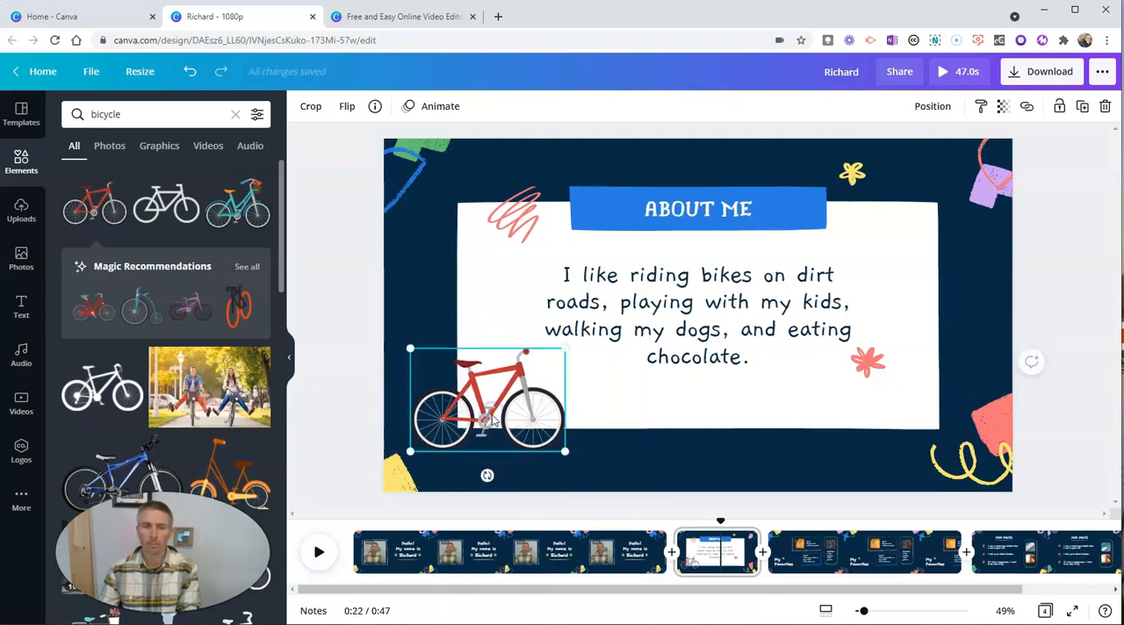
# Search the elements for "kids", add the boy-and-girl cartoon, and place it smaller over the white box's lower-right corner.
pyautogui.doubleClick(150, 111)
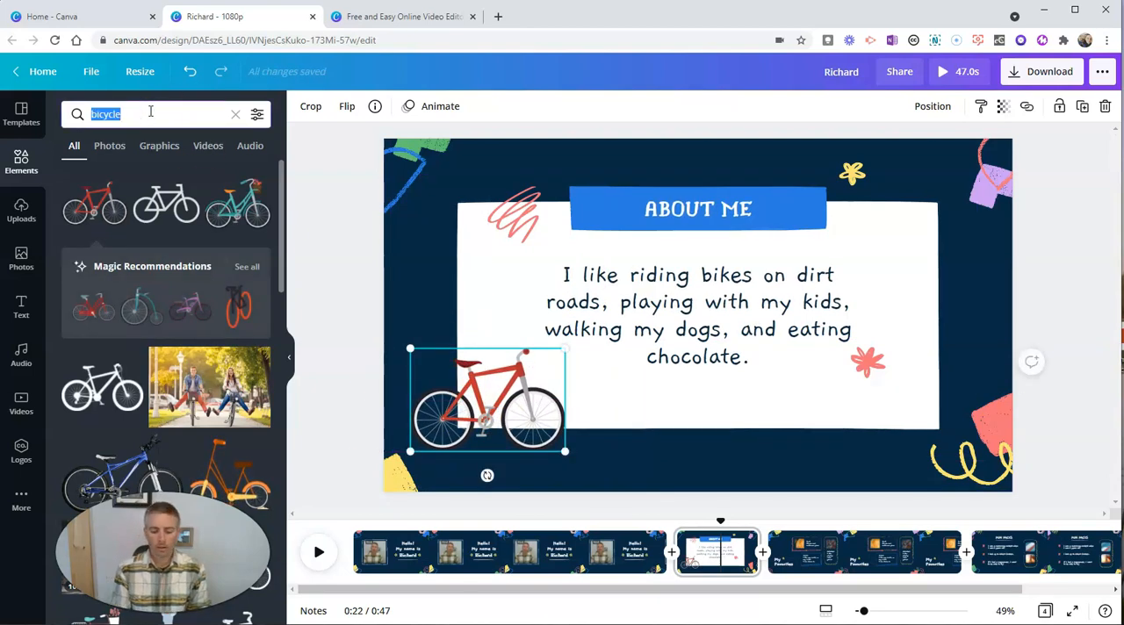
pyautogui.write('kids')
pyautogui.press('Return')
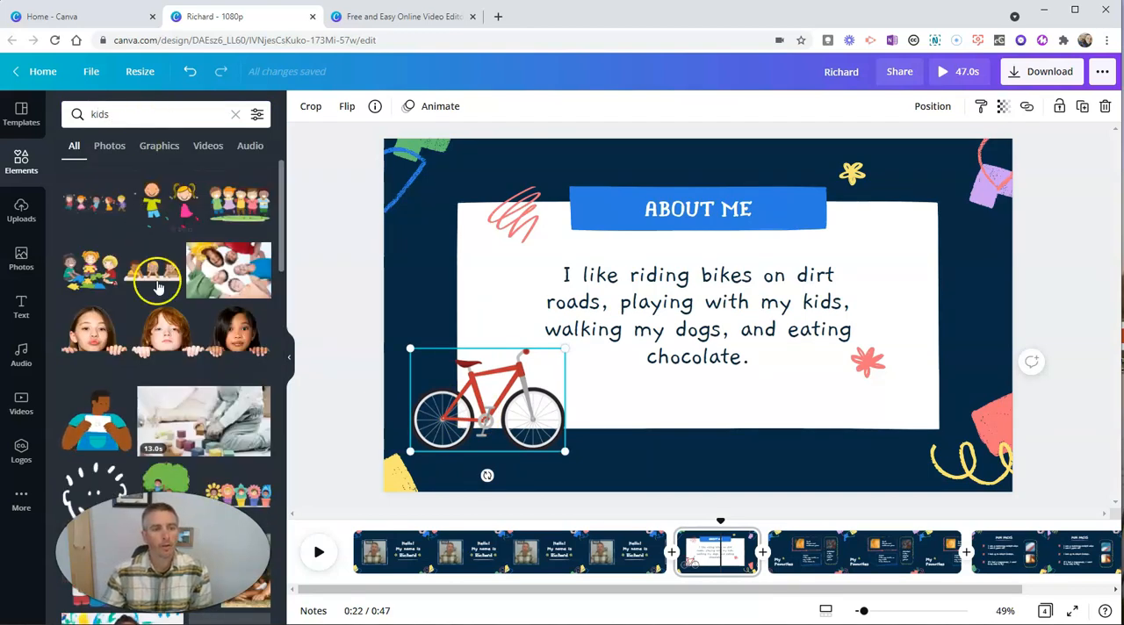
pyautogui.click(167, 207)
pyautogui.moveTo(689, 327); pyautogui.dragTo(863, 435)
pyautogui.moveTo(970, 362); pyautogui.dragTo(935, 410)
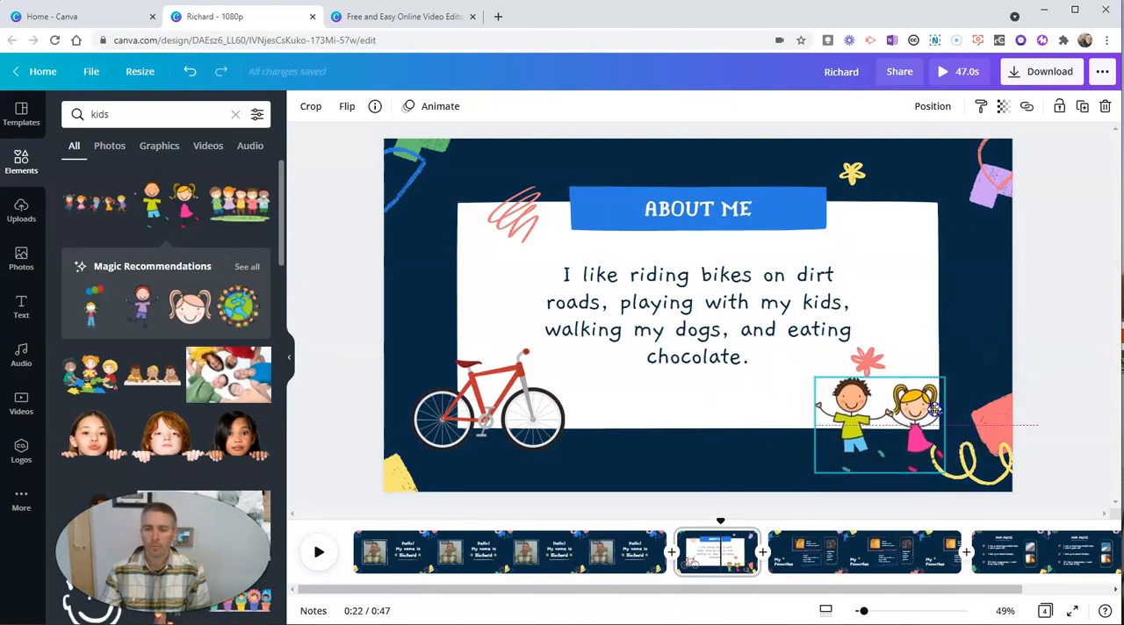
# Search the elements for "chocolate" and place the red-wrapped chocolate bar graphic over the white box's upper-right corner.
pyautogui.doubleClick(151, 110)
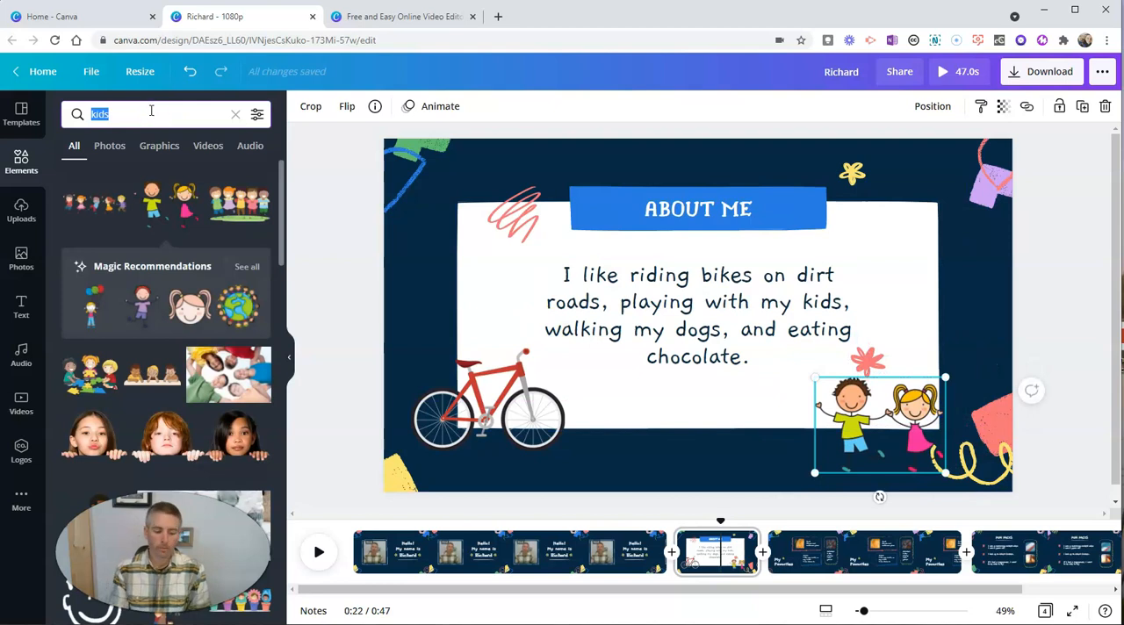
pyautogui.write('choco')
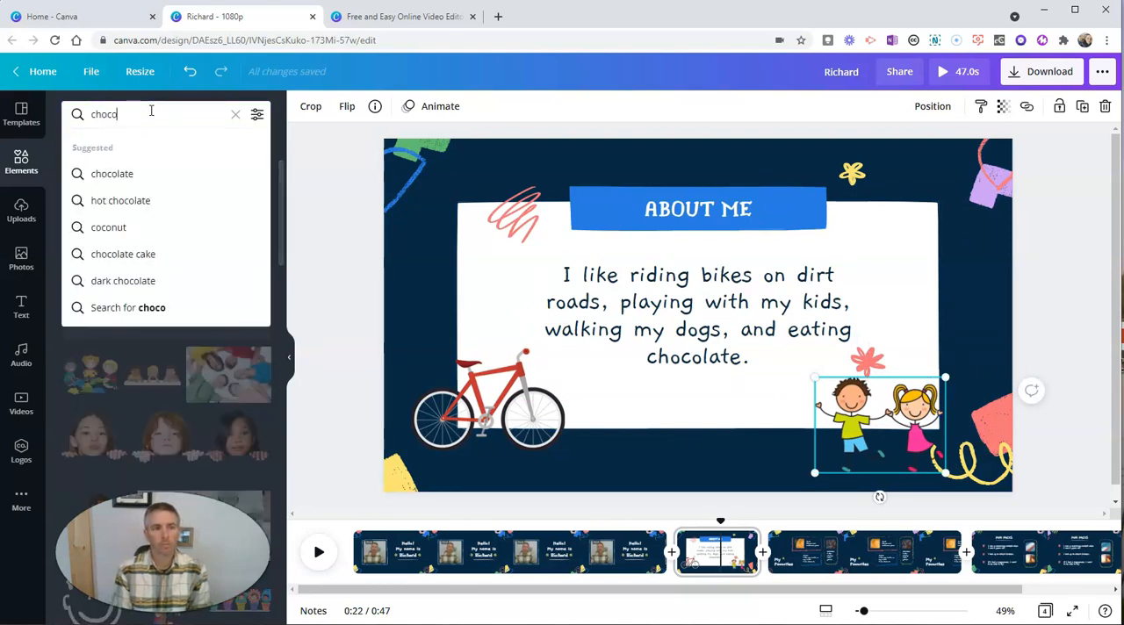
pyautogui.click(143, 179)
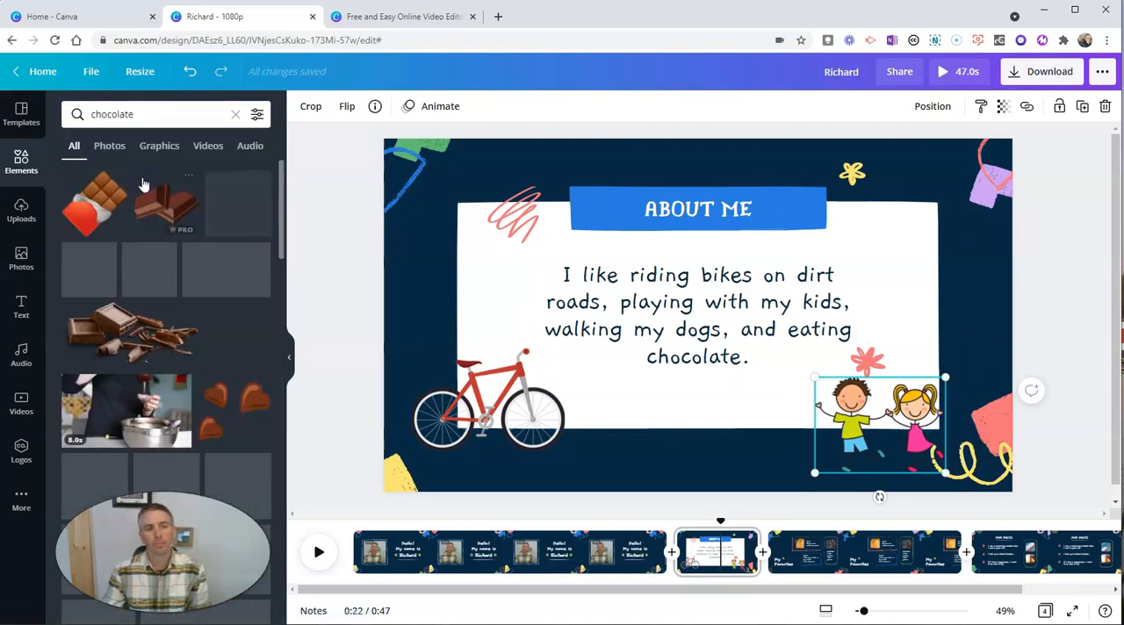
pyautogui.click(103, 203)
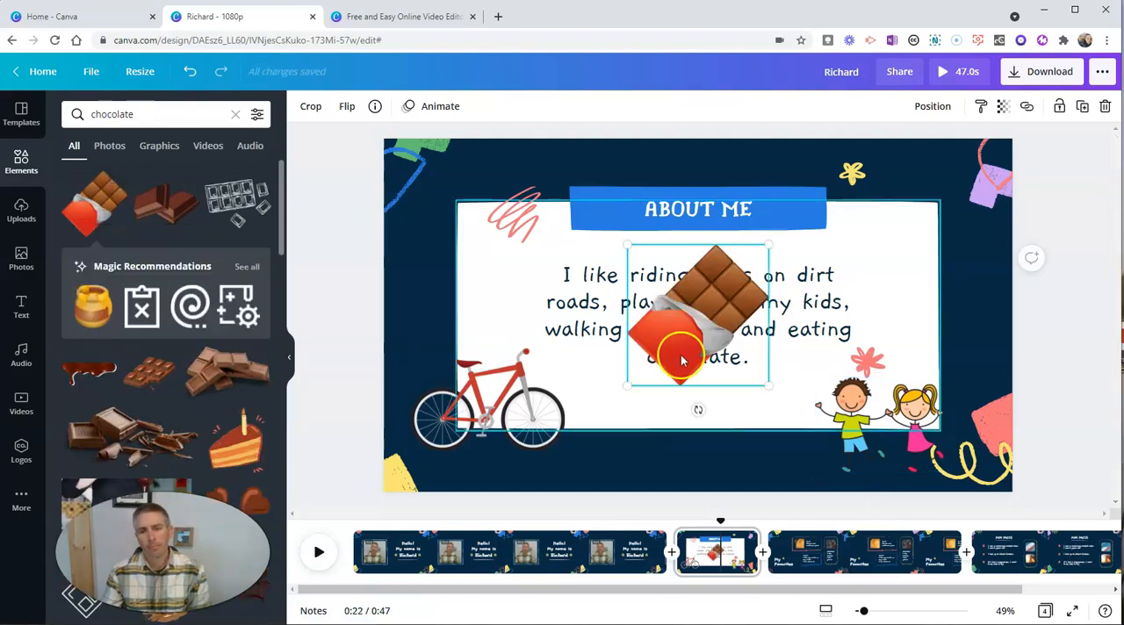
pyautogui.moveTo(715, 334); pyautogui.dragTo(955, 265)
pyautogui.click(985, 158)
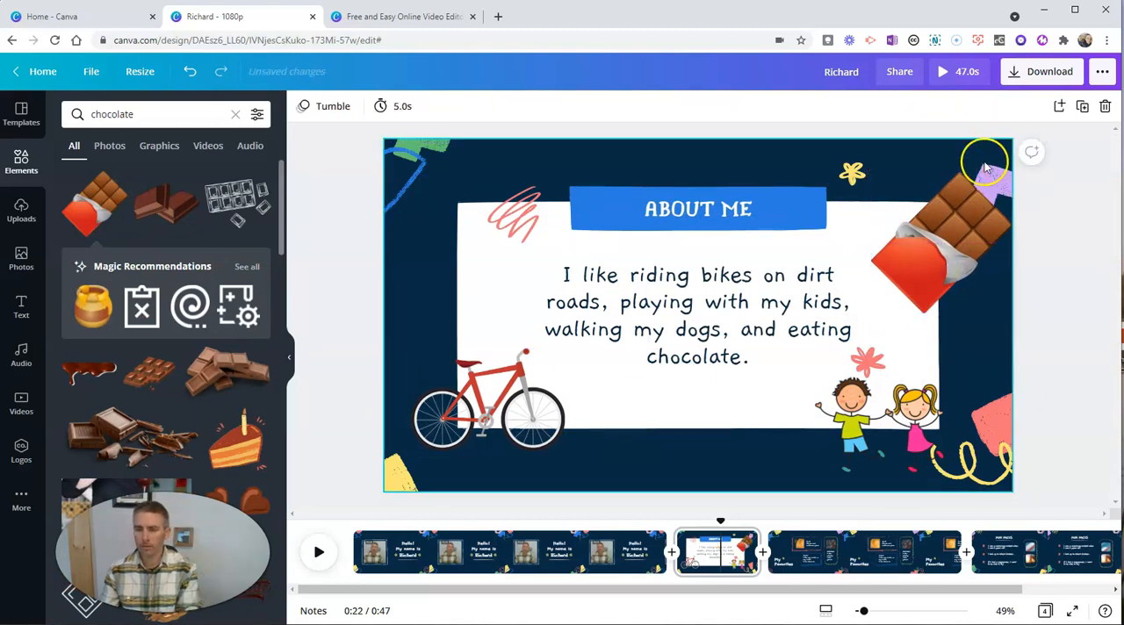
# Delete the purple doodle behind the chocolate bar and move the chocolate bar up into the page's upper-right corner.
pyautogui.click(998, 180)
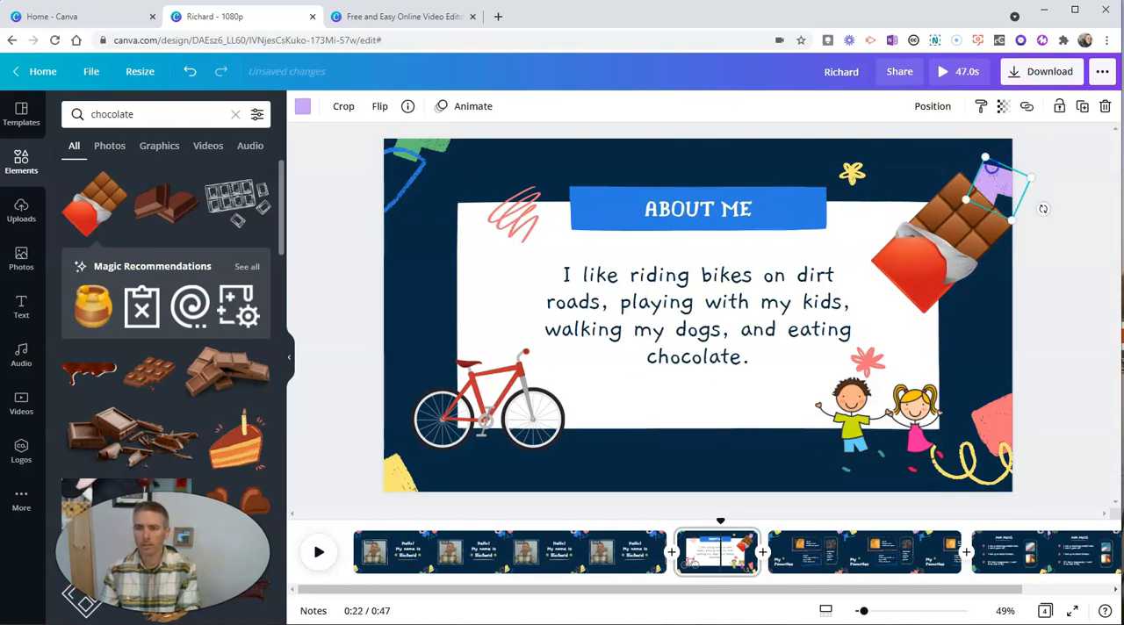
pyautogui.click(991, 166)
pyautogui.moveTo(957, 211); pyautogui.dragTo(961, 206)
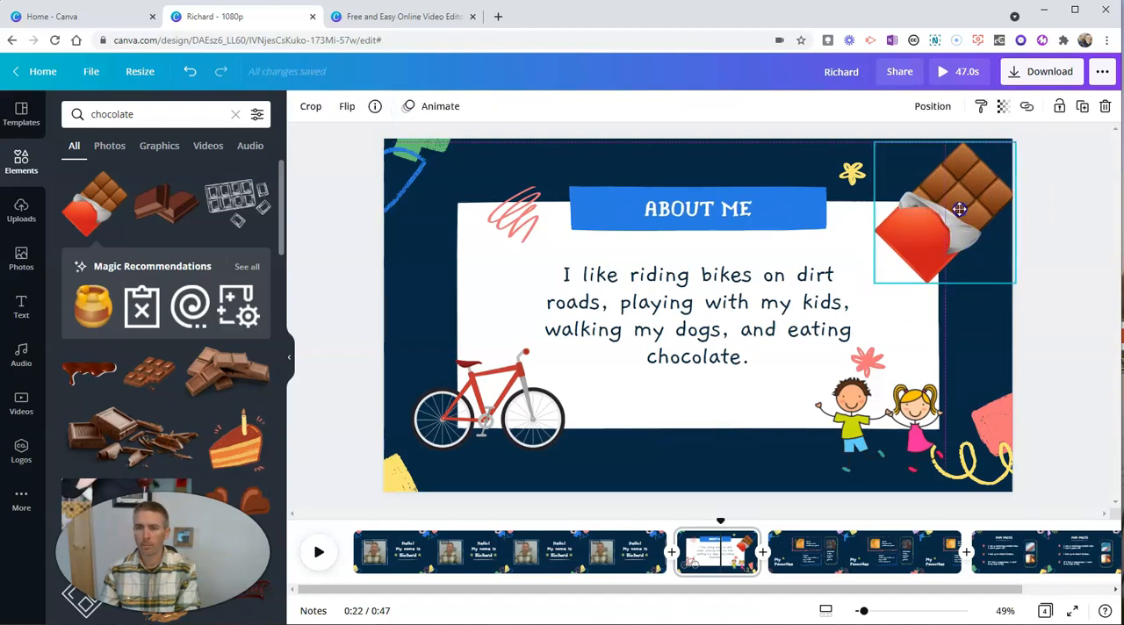
pyautogui.click(689, 471)
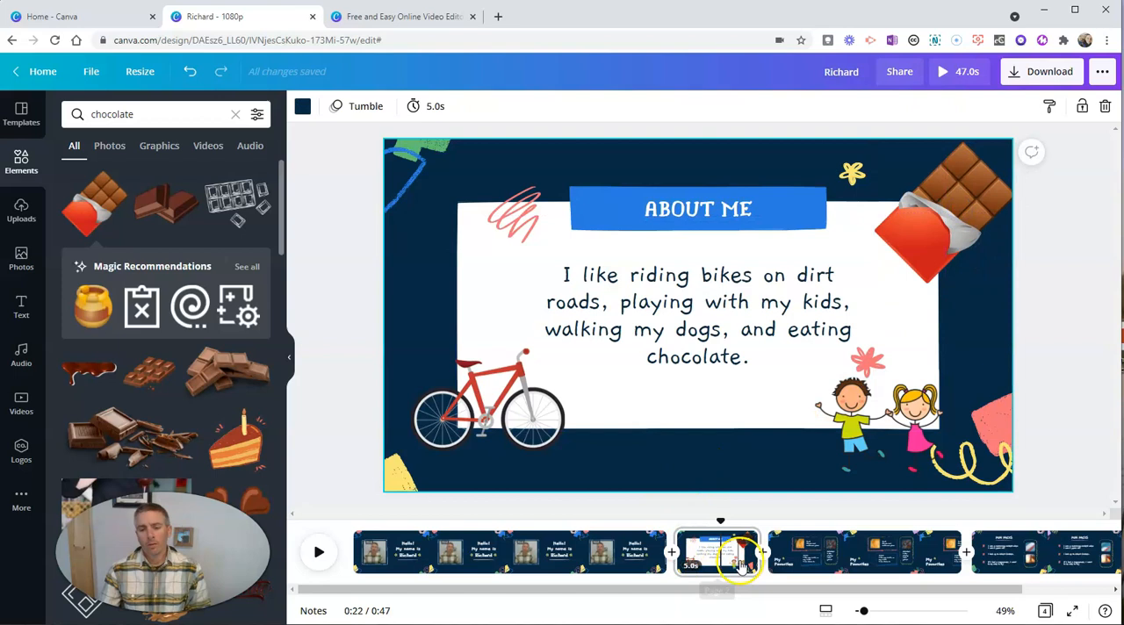
# Set the About Me page's timing to 4.5 seconds.
pyautogui.click(690, 568)
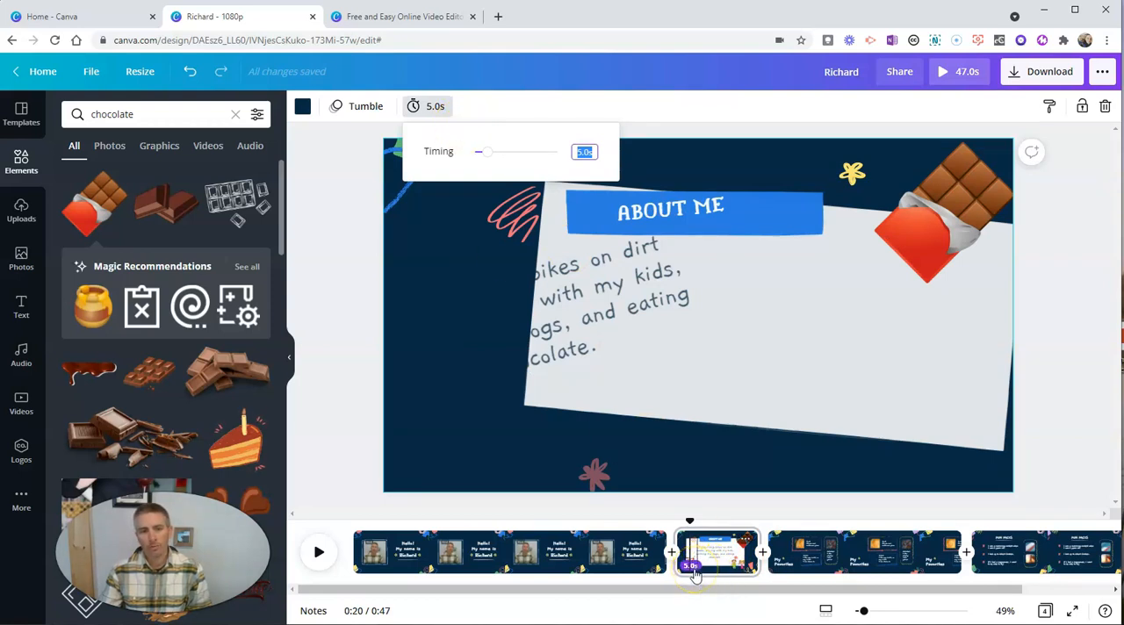
pyautogui.press('Return')
pyautogui.click(580, 160)
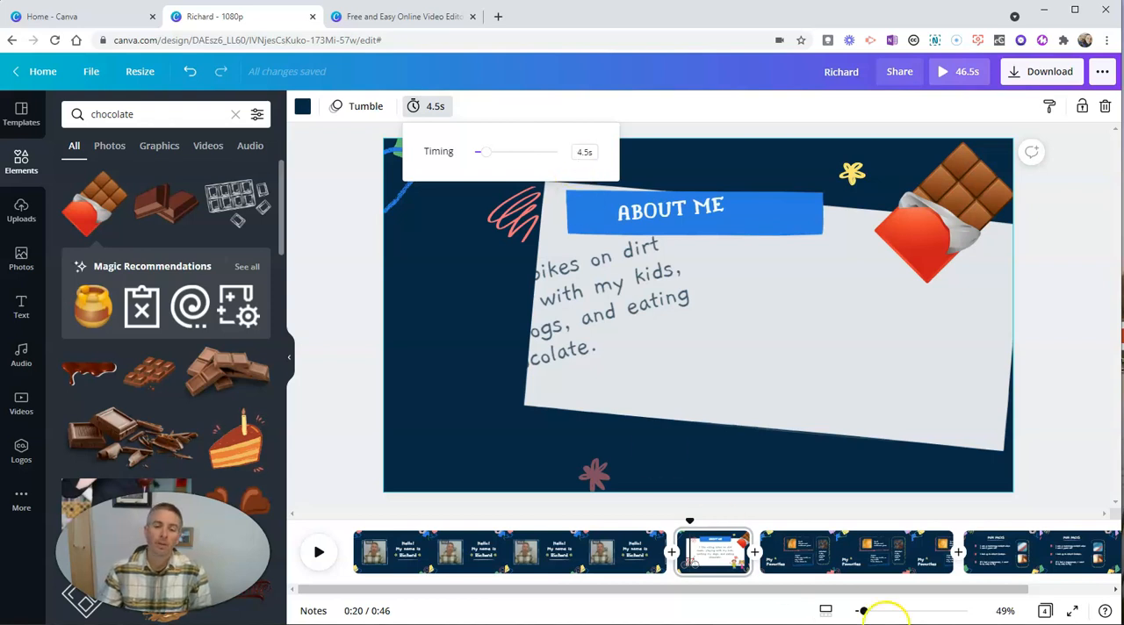
pyautogui.click(848, 569)
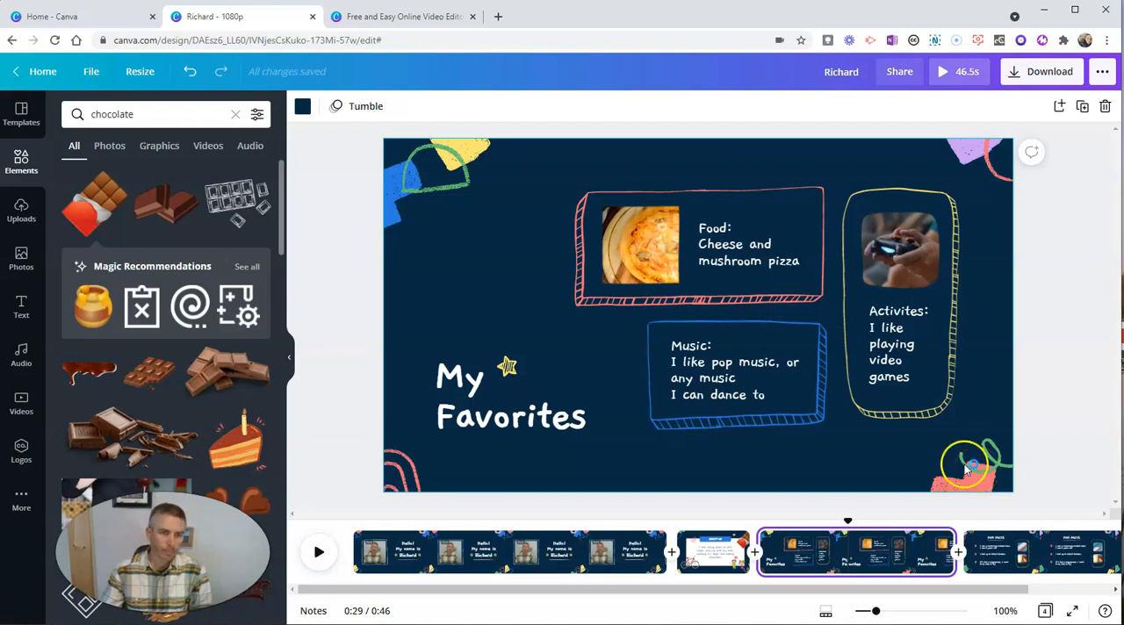
pyautogui.click(21, 213)
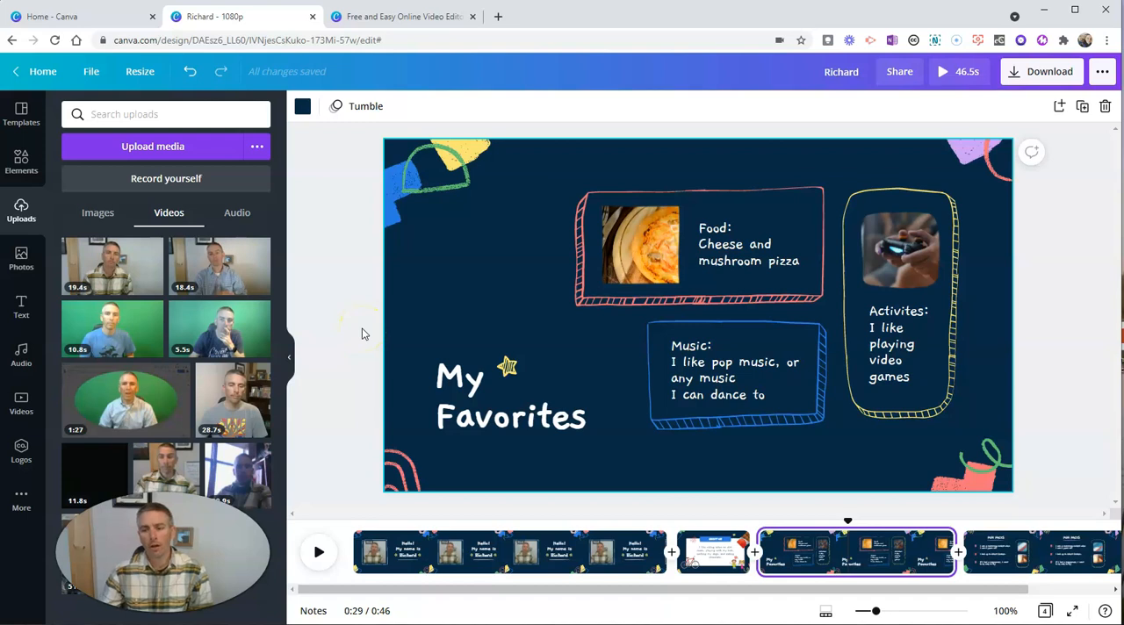
# Go to the first page, browse the audio library's categories, and preview the piano track Sweet Hope.
pyautogui.click(375, 549)
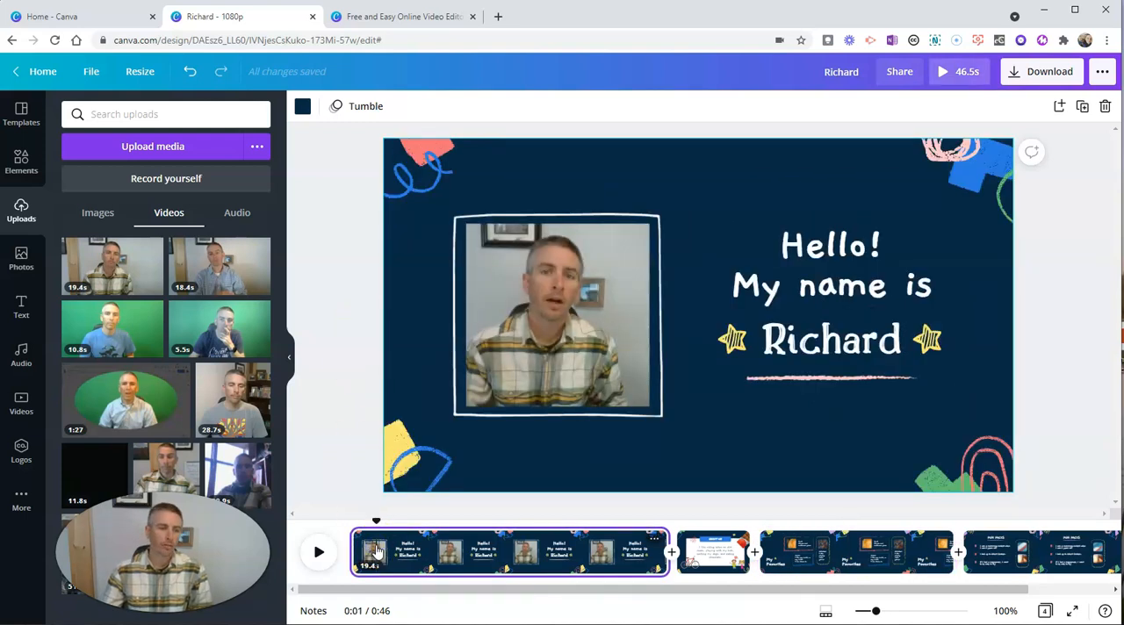
pyautogui.click(25, 356)
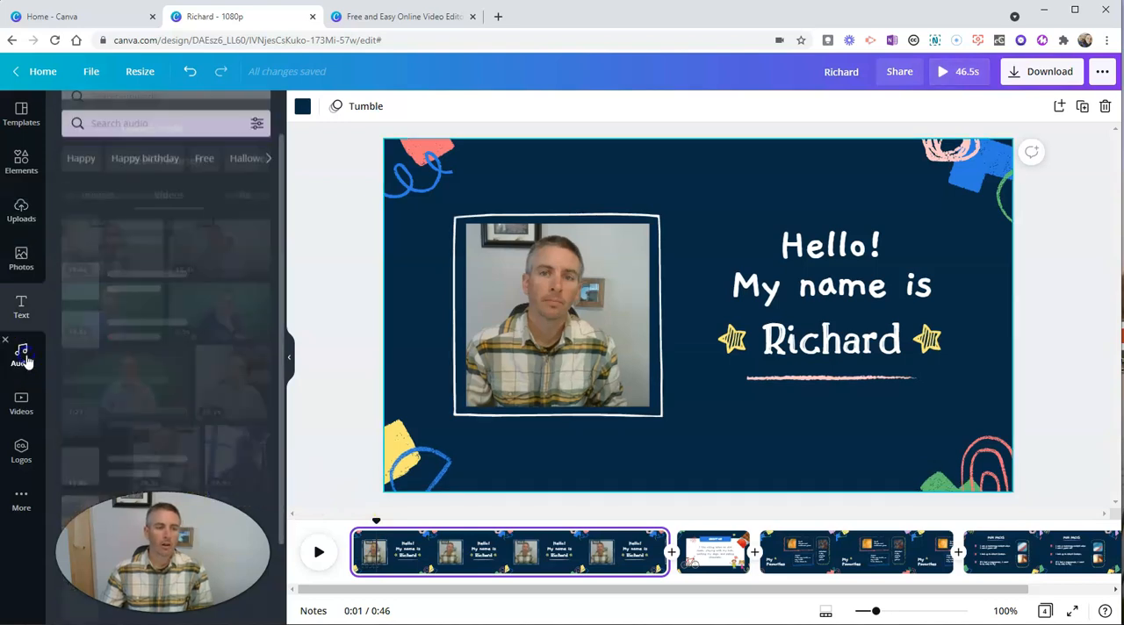
pyautogui.scroll(-5, 191, 323)
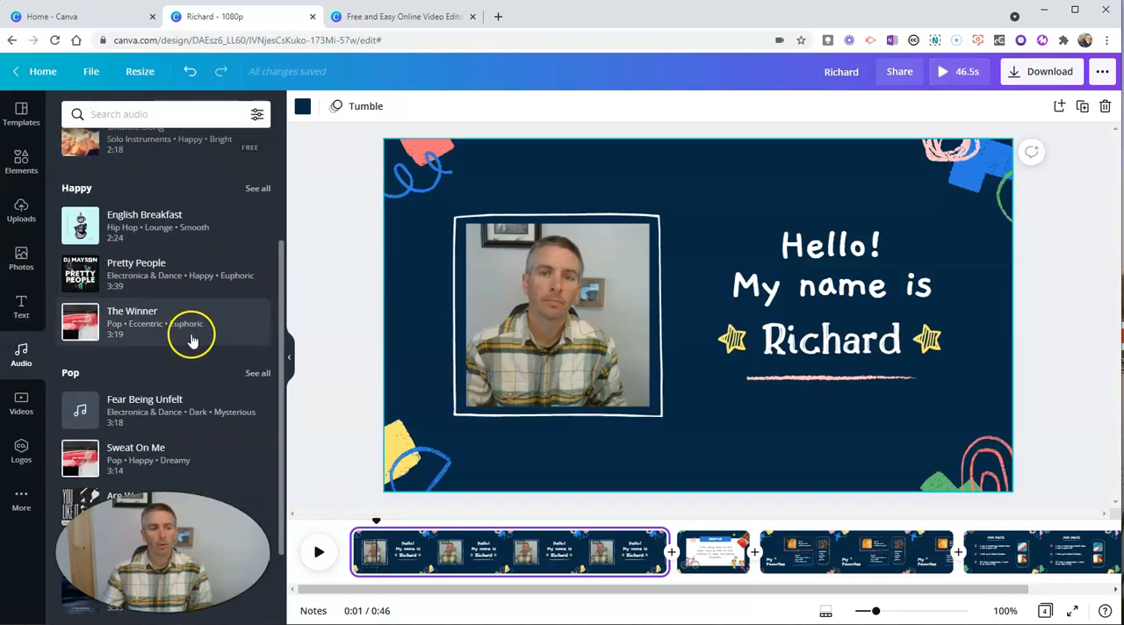
pyautogui.scroll(-3, 189, 376)
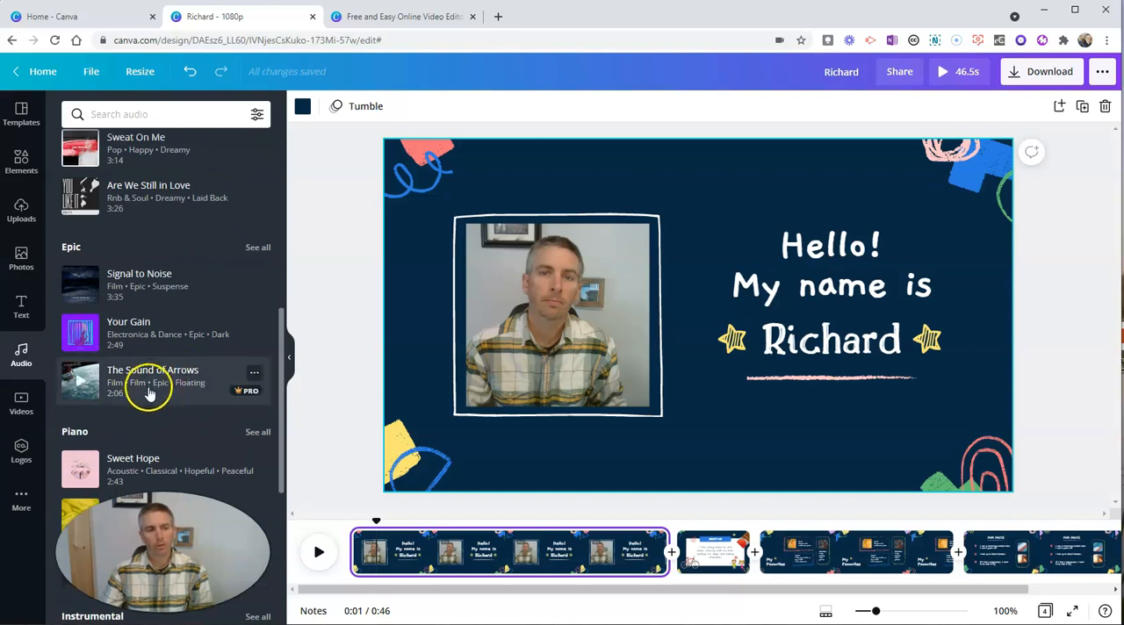
pyautogui.scroll(-3, 147, 391)
pyautogui.scroll(-1, 147, 391)
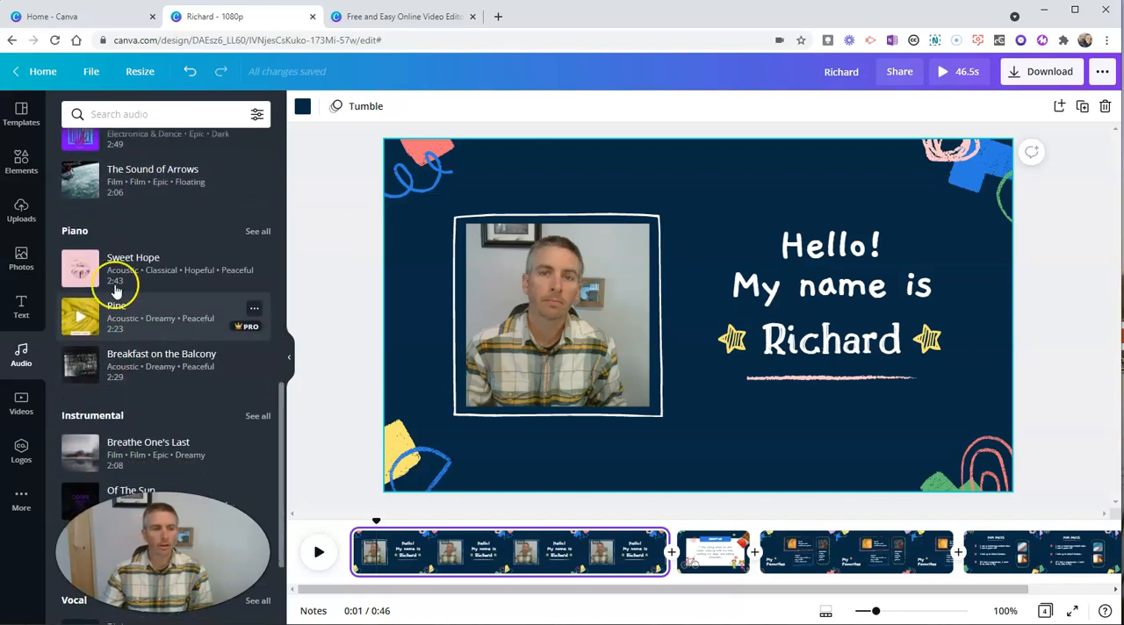
pyautogui.click(81, 273)
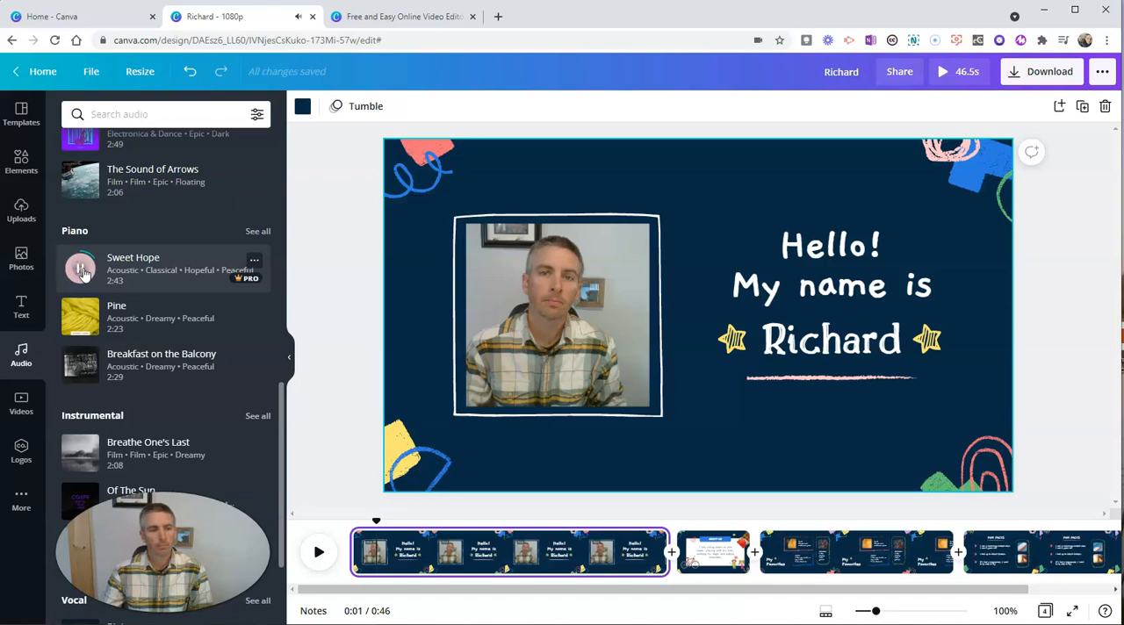
pyautogui.click(83, 268)
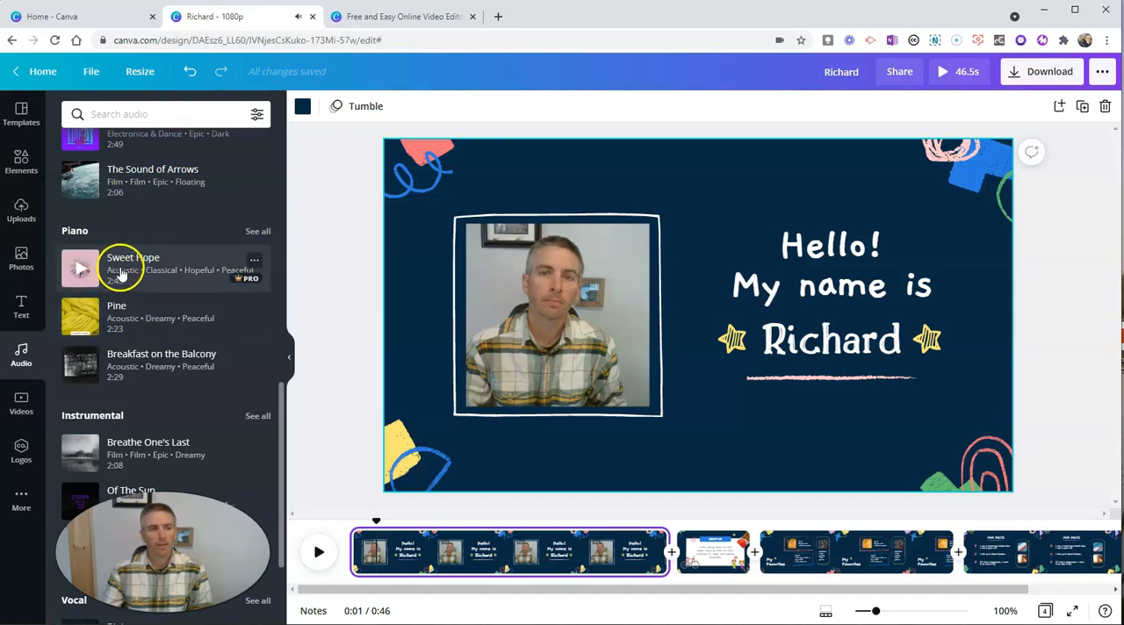
# Add the Sweet Hope track to the timeline and make it span the whole video from beginning to end.
pyautogui.click(253, 262)
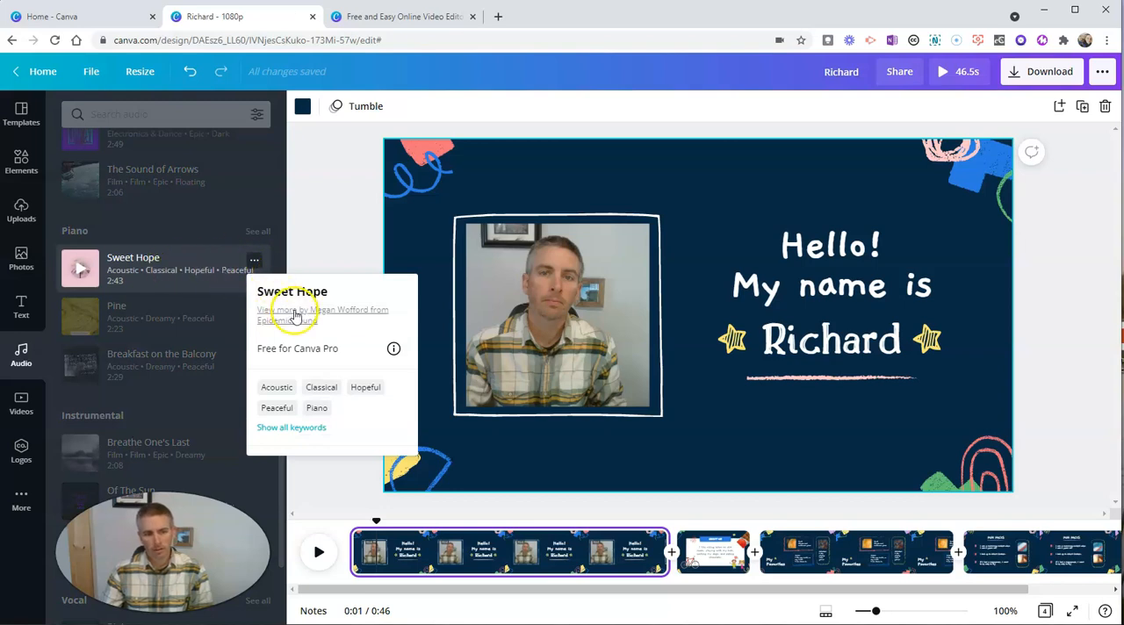
pyautogui.click(149, 270)
pyautogui.moveTo(150, 272); pyautogui.dragTo(386, 599)
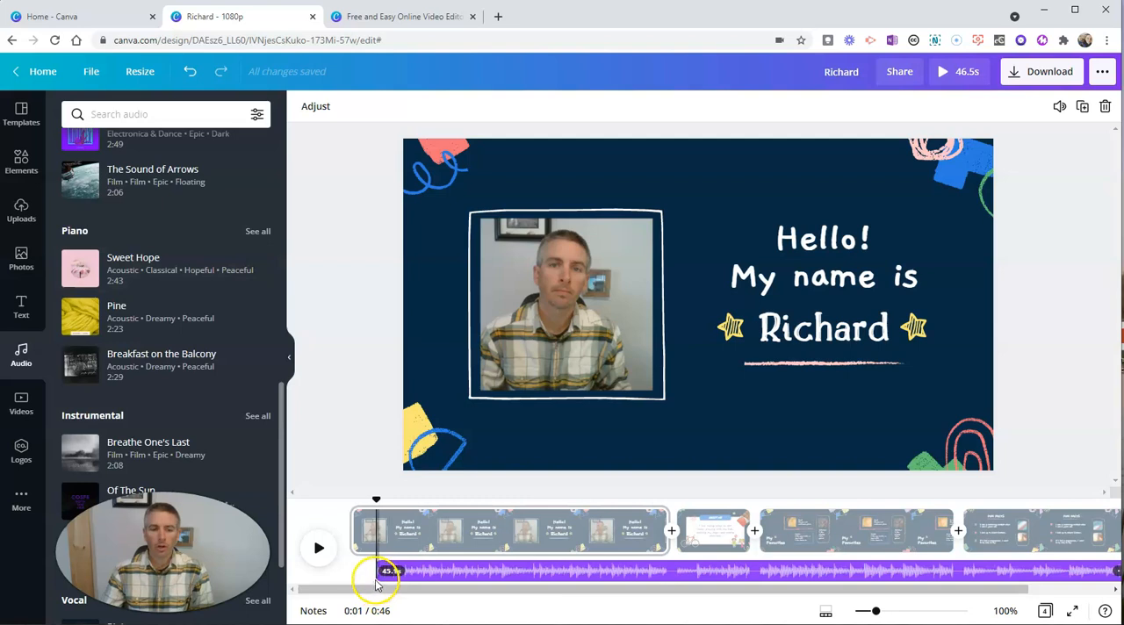
pyautogui.moveTo(380, 577)
pyautogui.mouseDown()
pyautogui.moveTo(356, 575)
pyautogui.moveTo(400, 576)
pyautogui.moveTo(386, 575)
pyautogui.mouseUp()
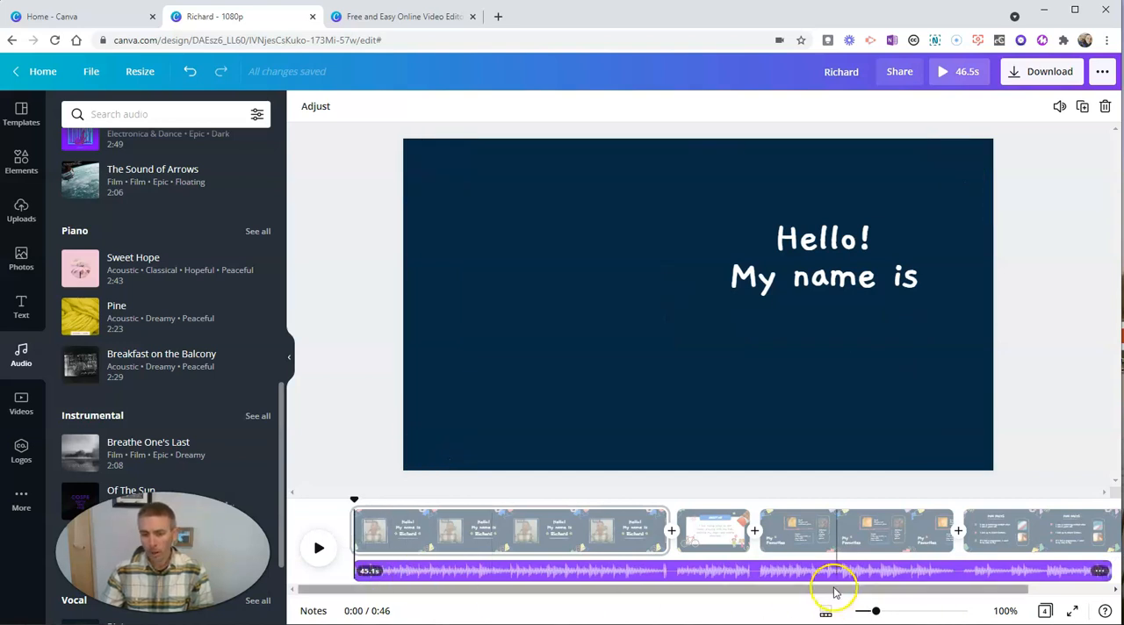
pyautogui.moveTo(831, 593); pyautogui.dragTo(913, 594)
pyautogui.moveTo(1017, 573); pyautogui.dragTo(943, 597)
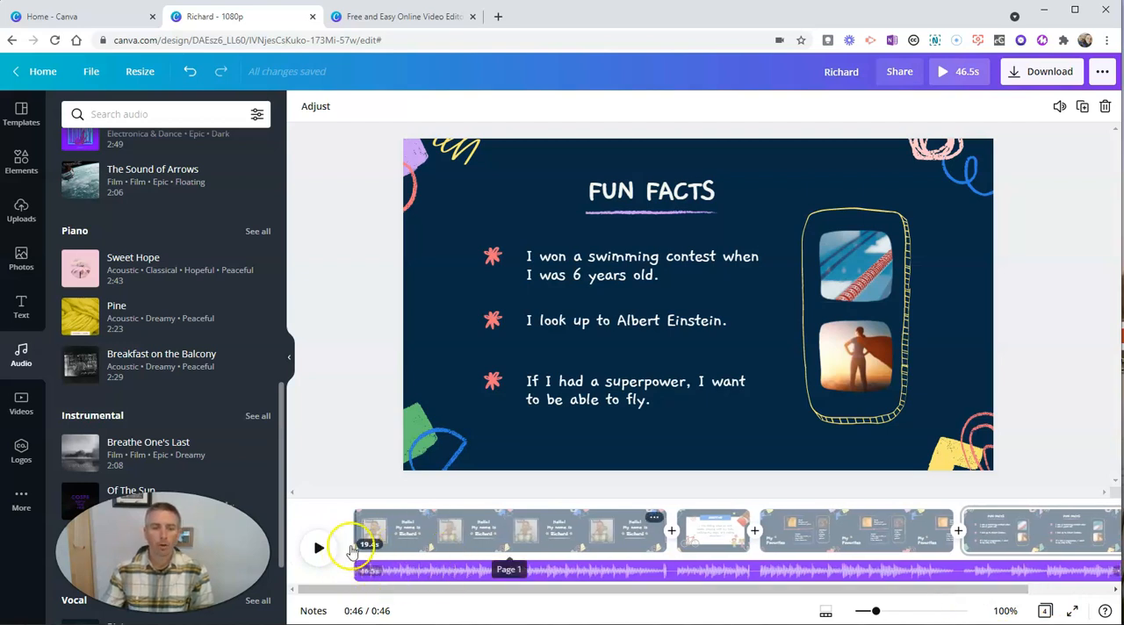
# Play the first page with its music, and trim the track's start so it begins at the About Me page.
pyautogui.click(391, 542)
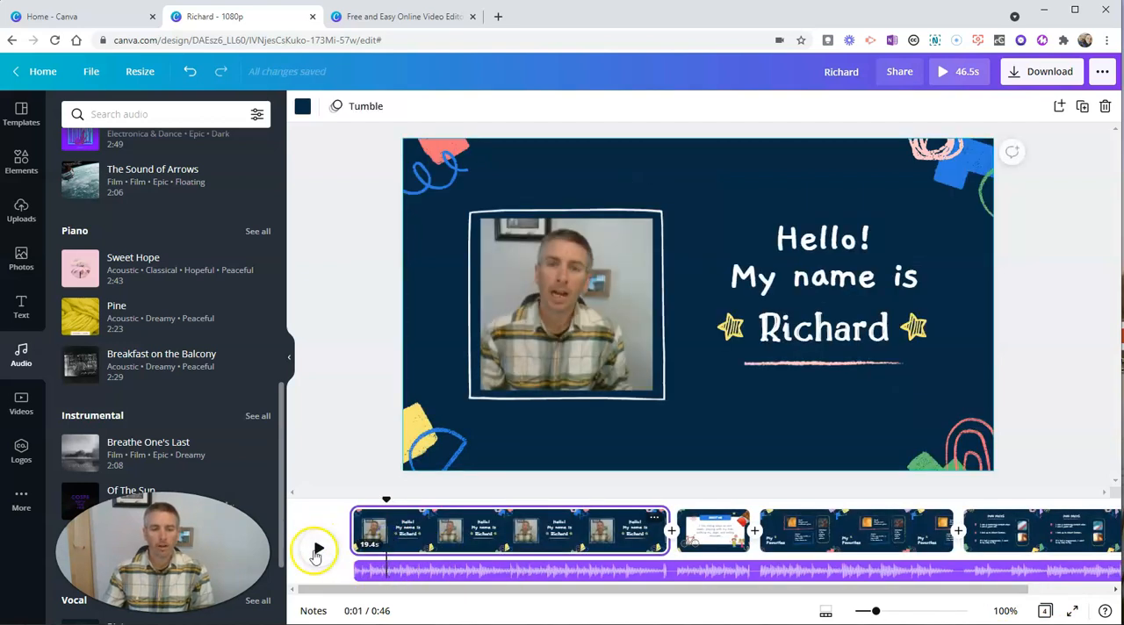
pyautogui.click(318, 548)
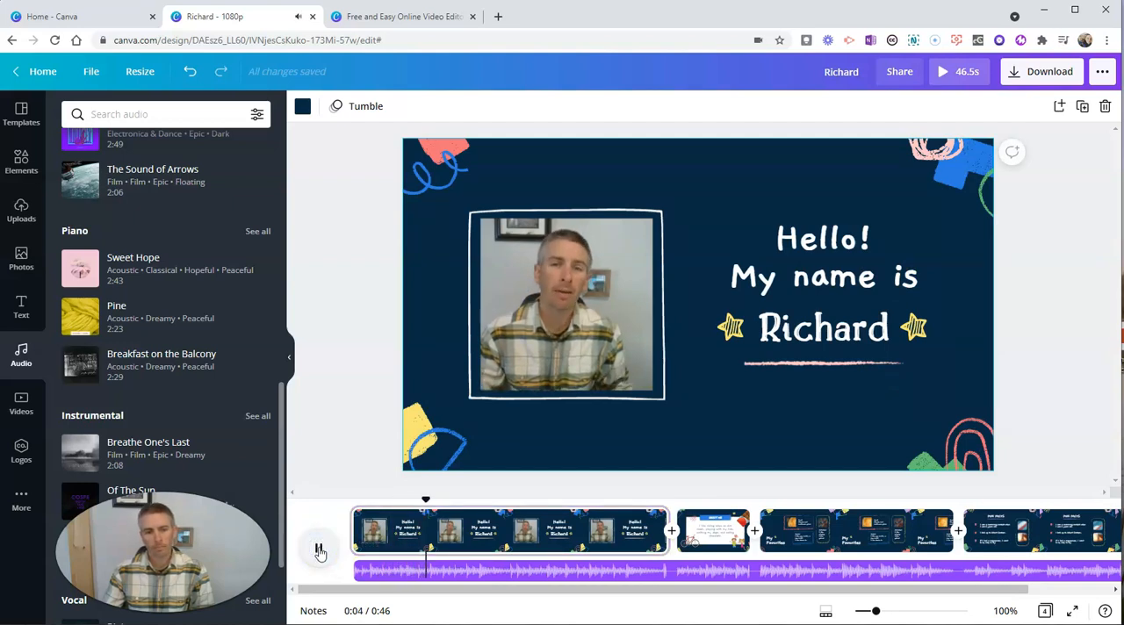
pyautogui.click(318, 549)
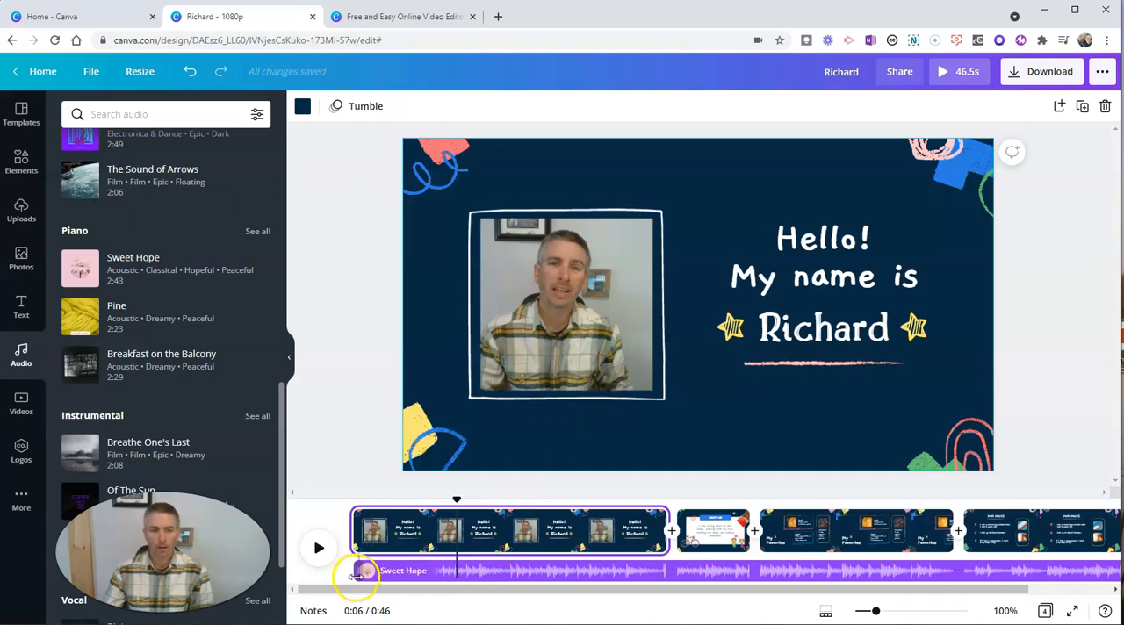
pyautogui.moveTo(361, 578); pyautogui.dragTo(665, 592)
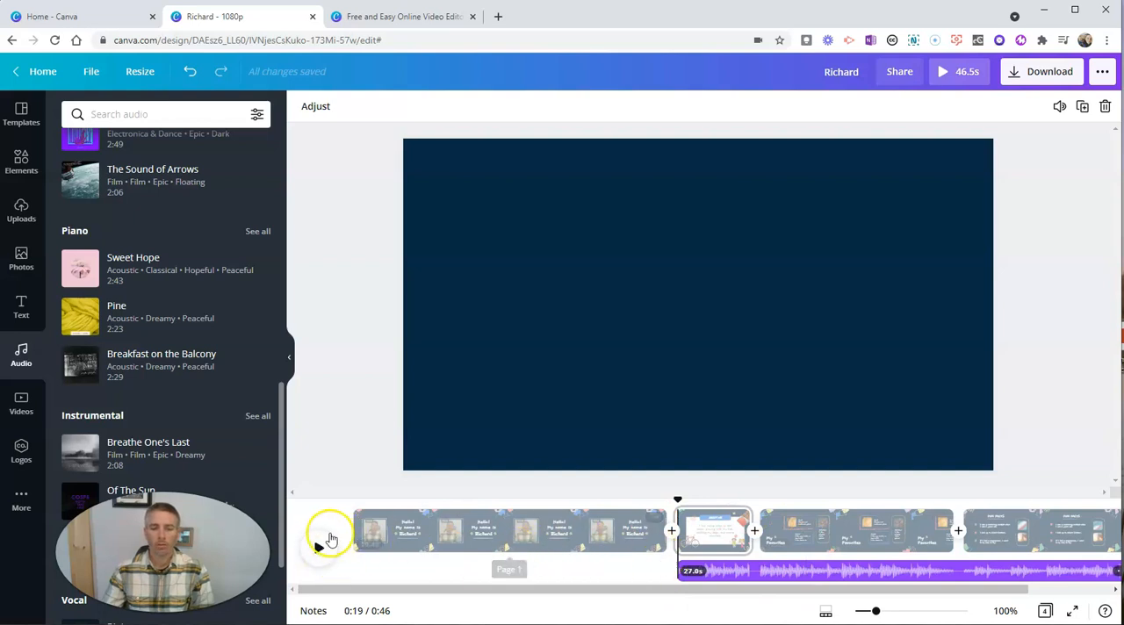
# Play parts of the first page and the About Me page to check where the background music starts.
pyautogui.click(417, 534)
pyautogui.click(320, 549)
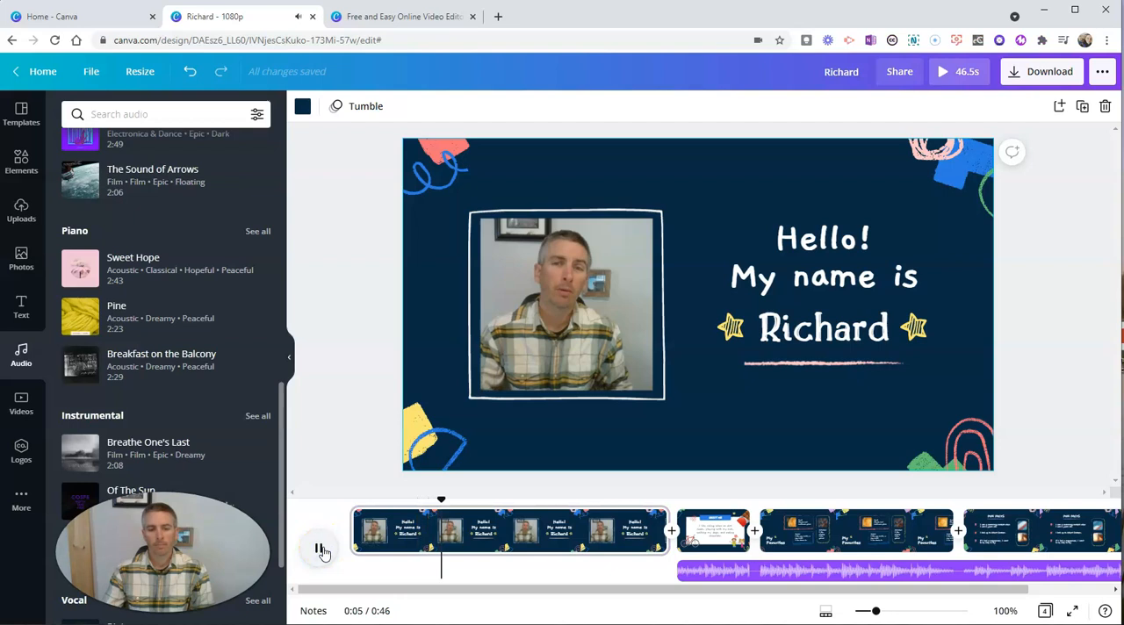
pyautogui.click(319, 548)
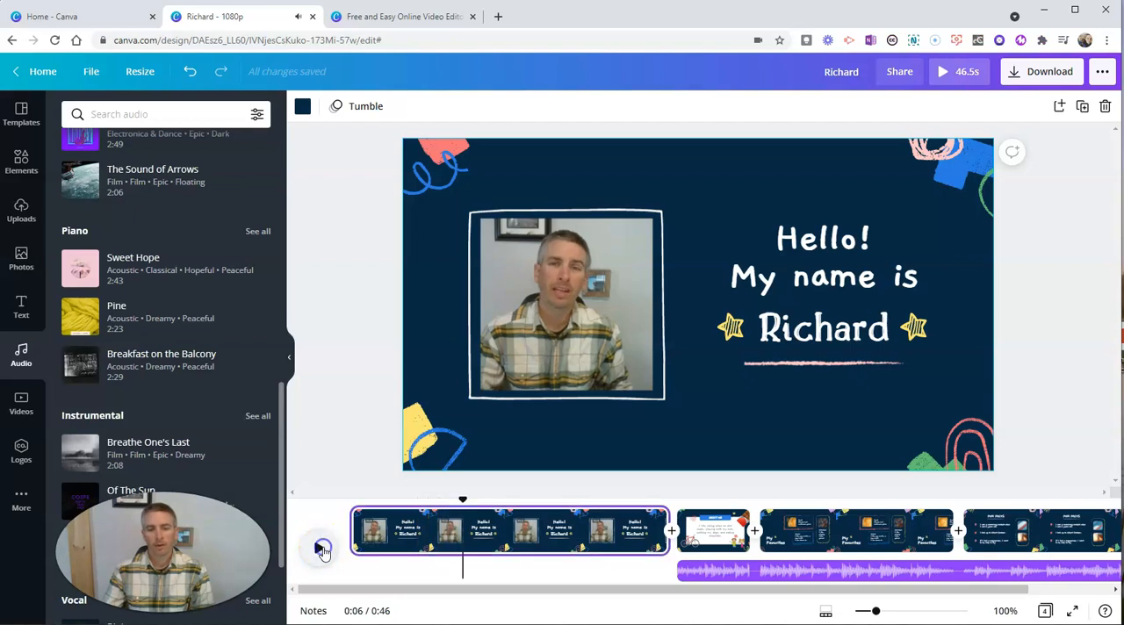
pyautogui.click(683, 551)
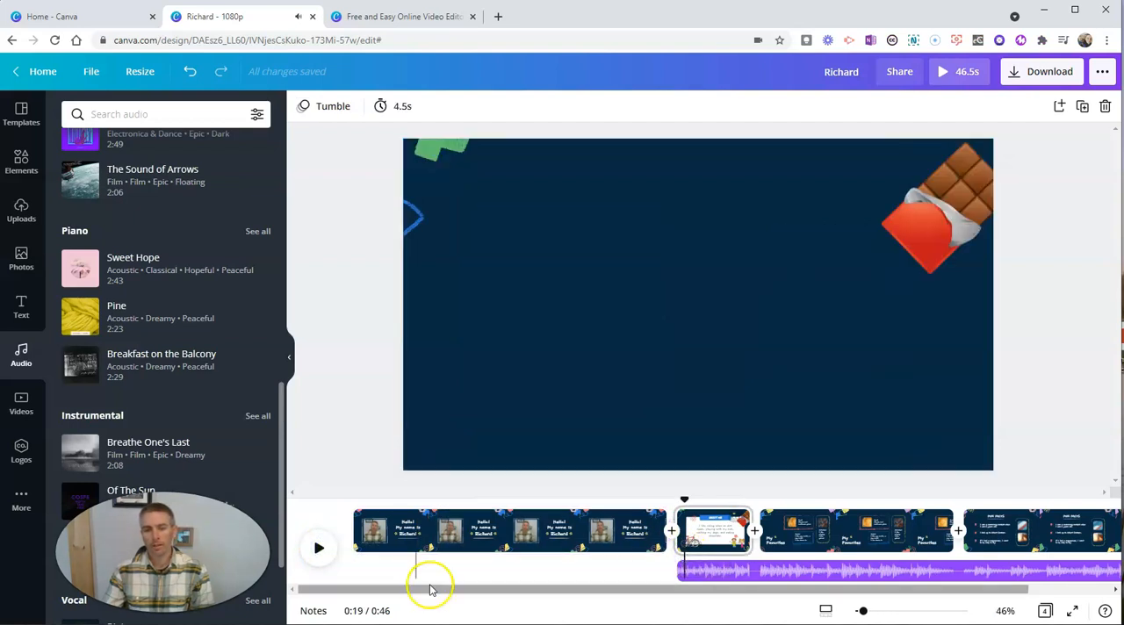
pyautogui.click(319, 548)
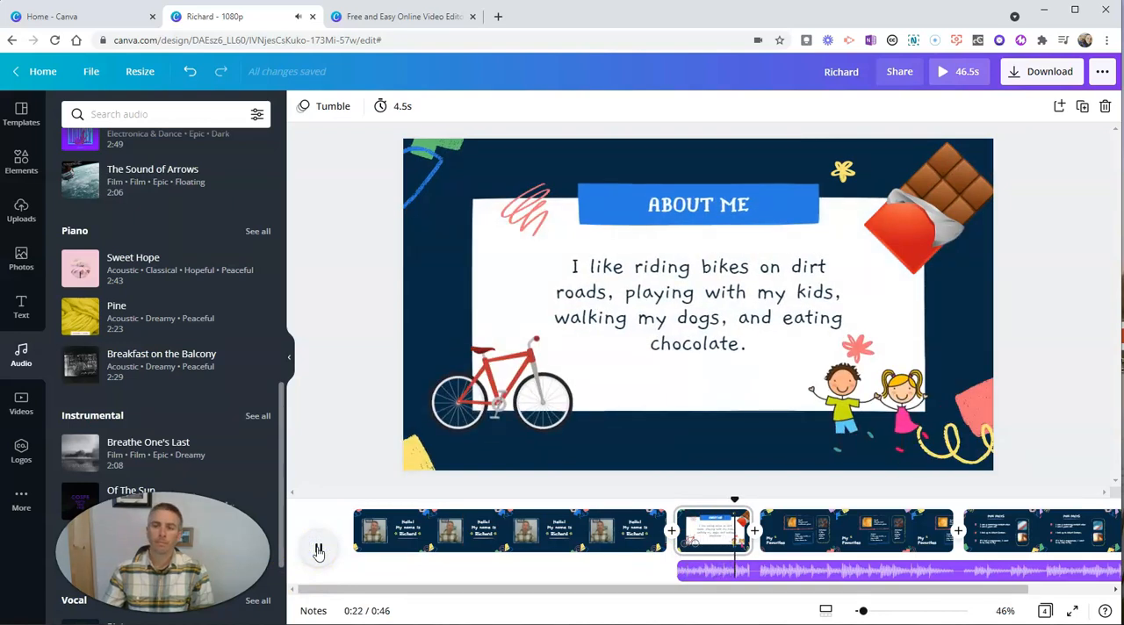
pyautogui.click(319, 548)
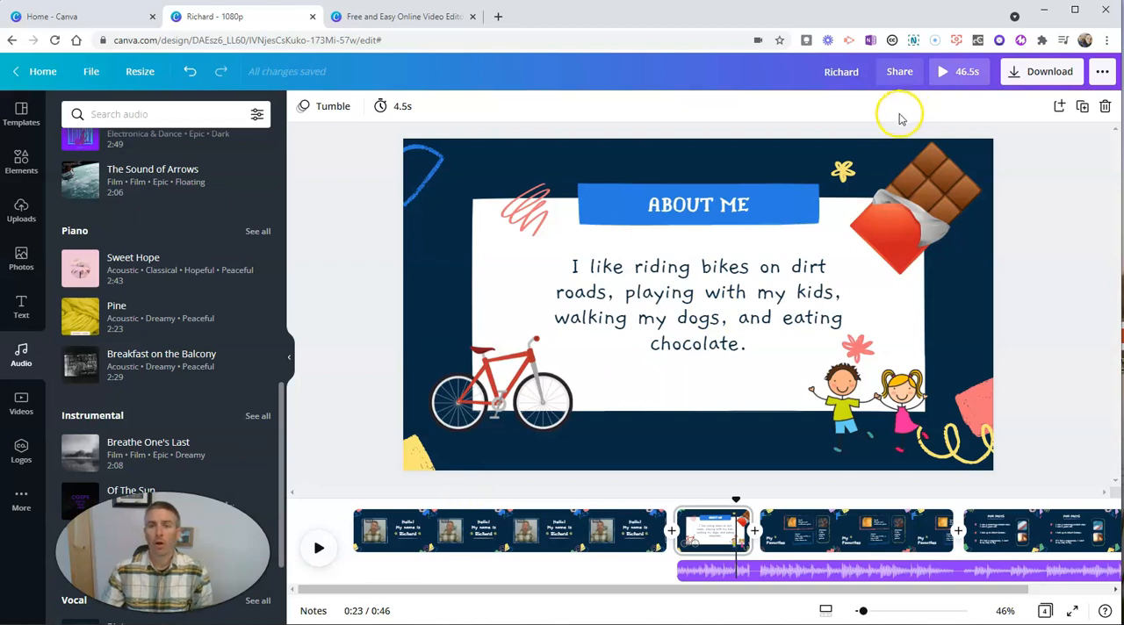
# Rename the design by adding "'s Intro" after the first name in its title.
pyautogui.click(854, 81)
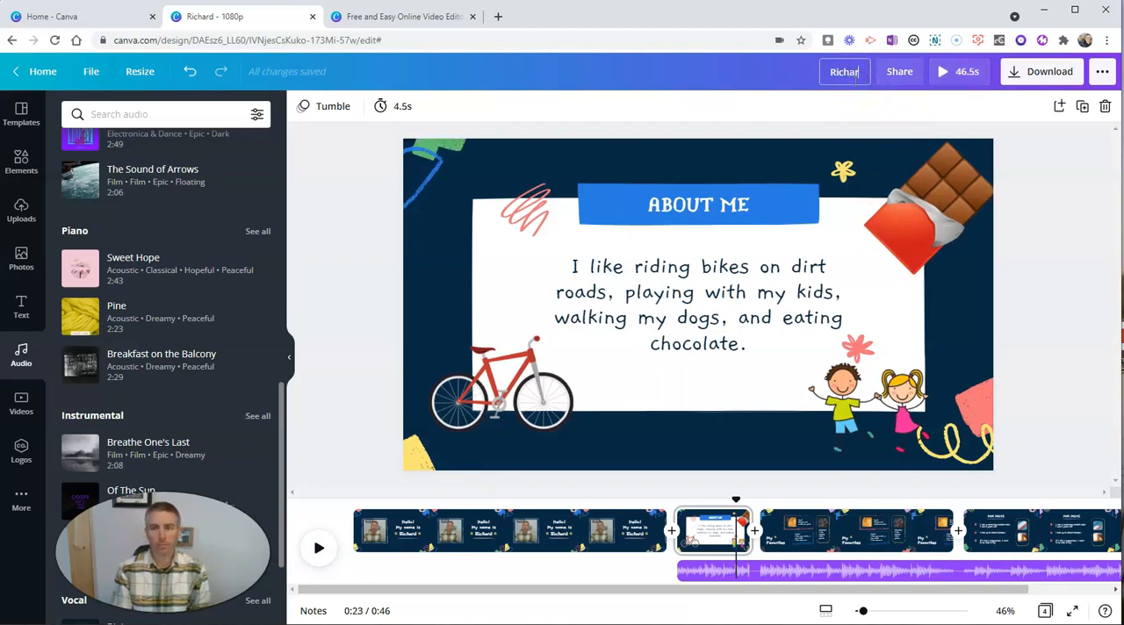
pyautogui.write("'s R")
pyautogui.write('ntro')
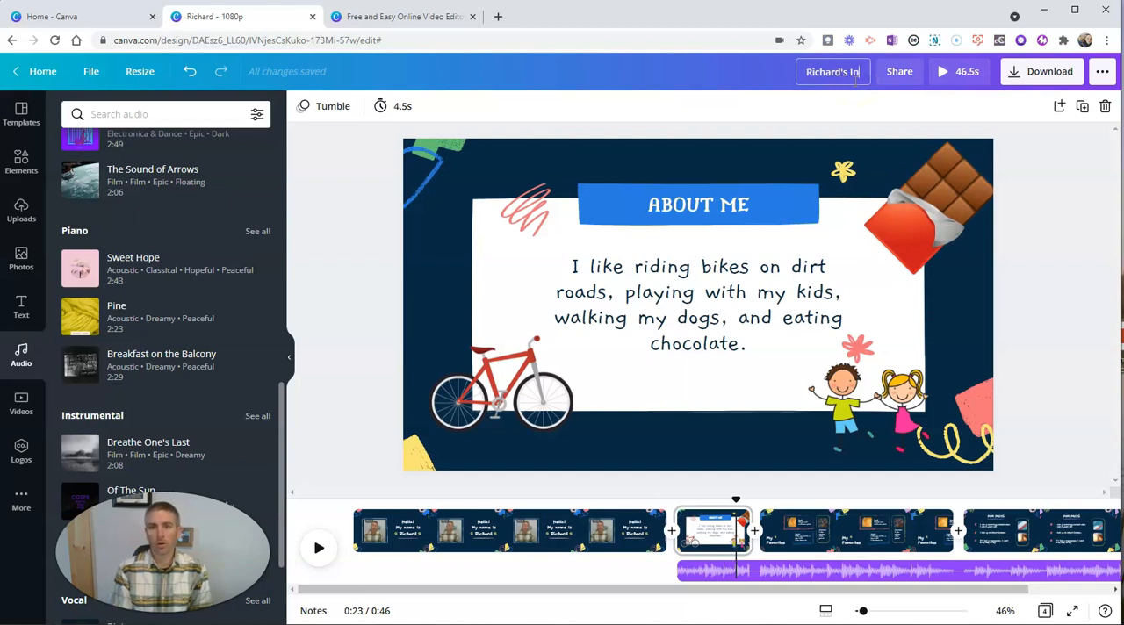
pyautogui.click(1045, 297)
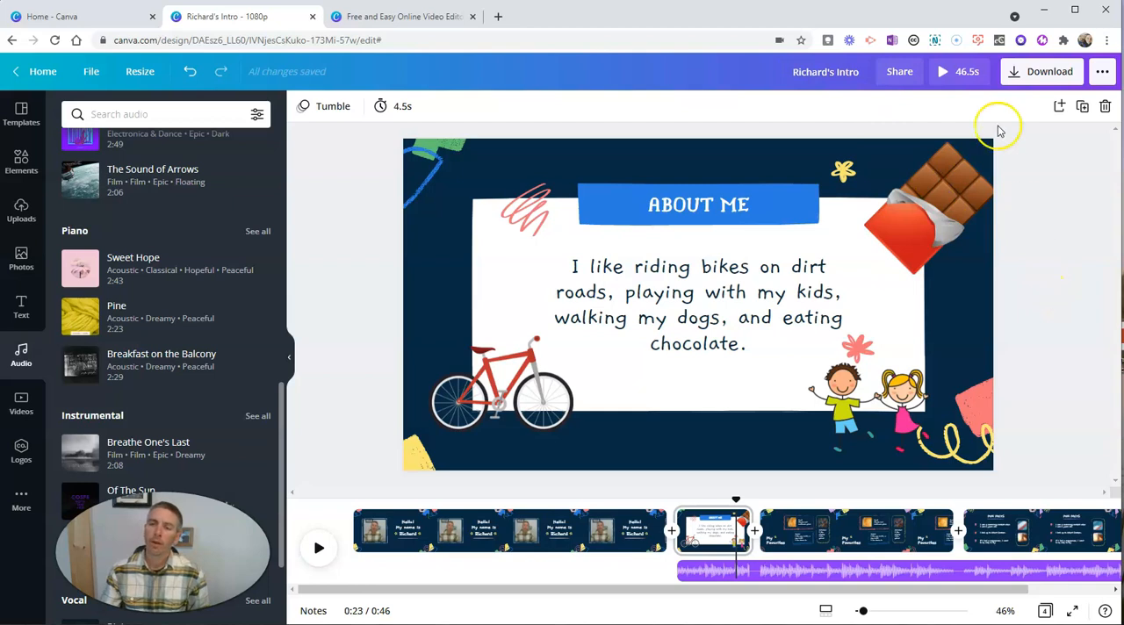
# Download all 4 pages of the design as an MP4 video.
pyautogui.click(1016, 74)
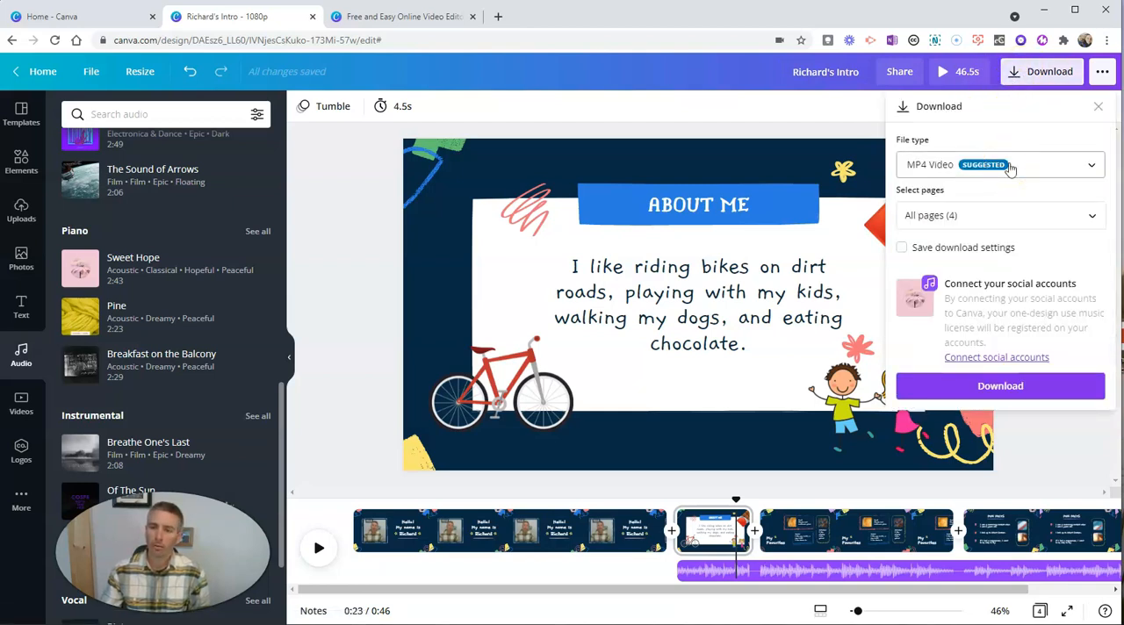
pyautogui.click(997, 388)
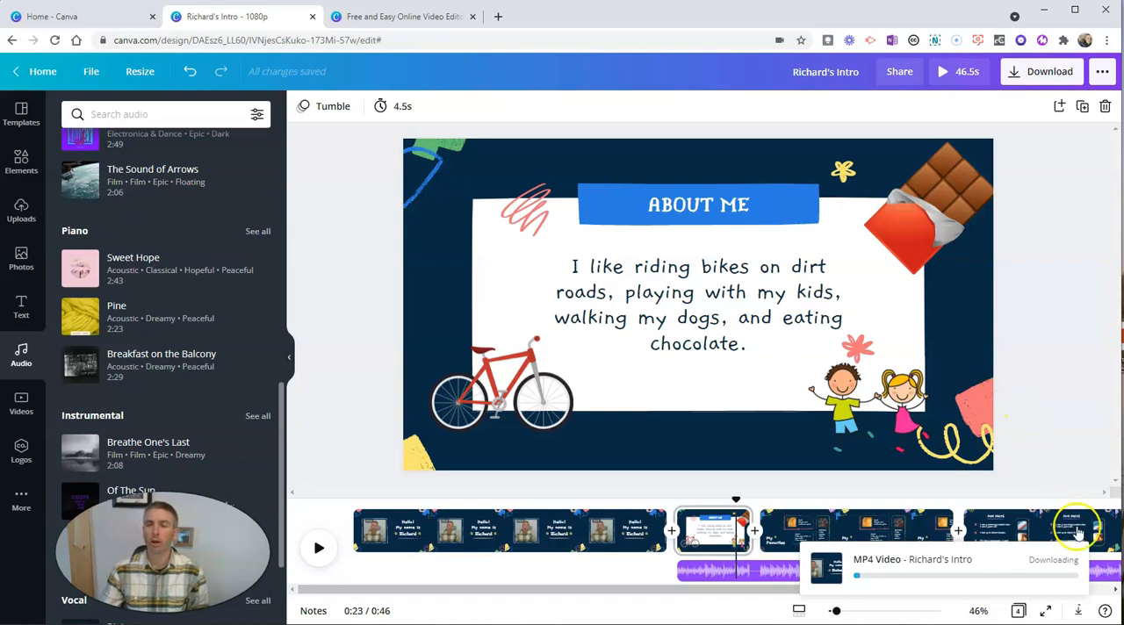
# Examine the full list of options for sharing and publishing the design.
pyautogui.click(1104, 73)
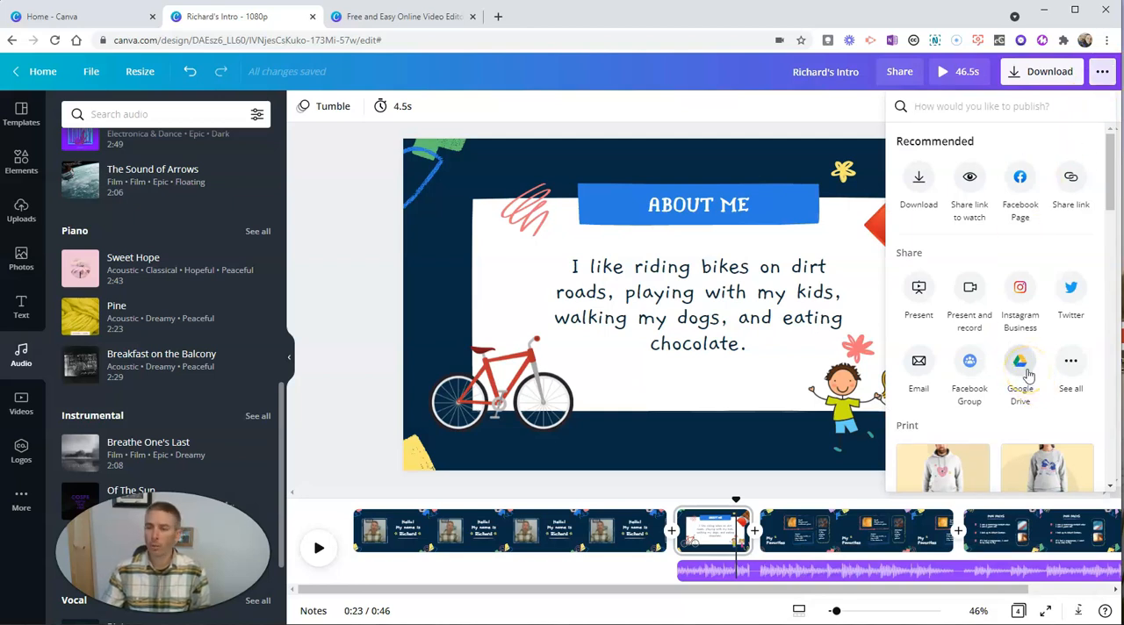
pyautogui.click(1073, 365)
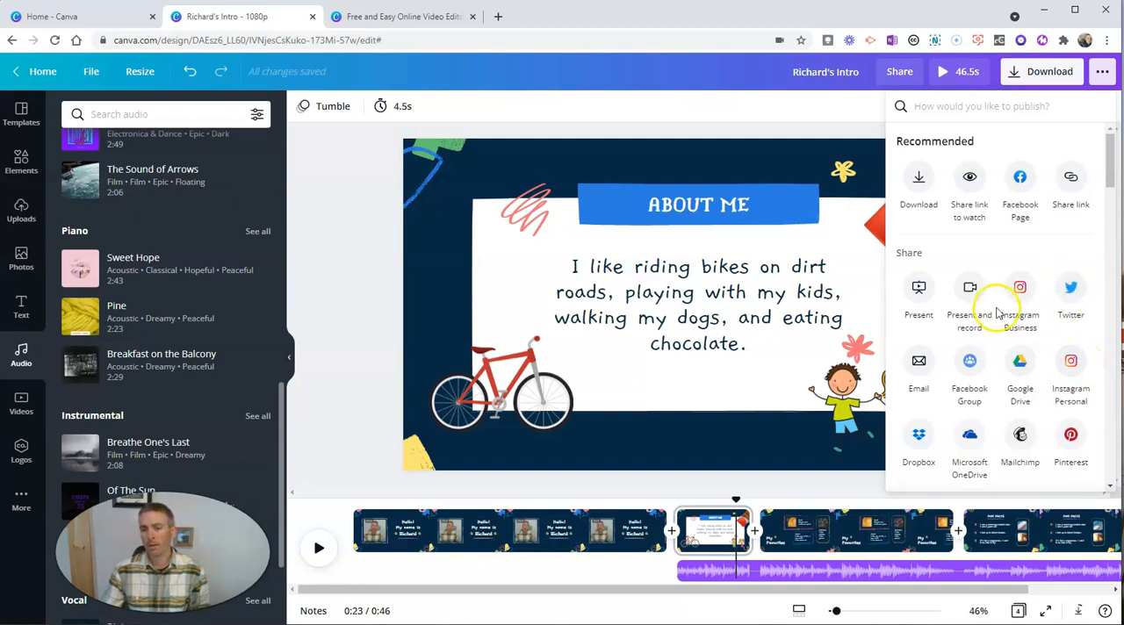
pyautogui.scroll(-2, 991, 311)
pyautogui.scroll(-1, 981, 318)
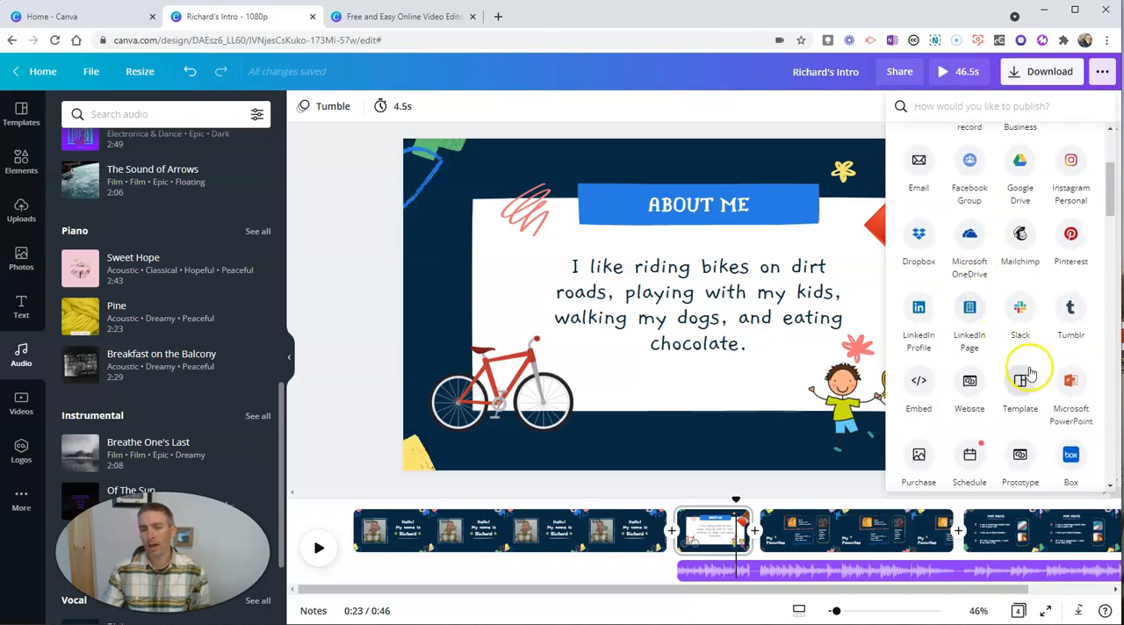
# Copy the share link that lets anyone watch the video without signing in.
pyautogui.scroll(-1, 1010, 347)
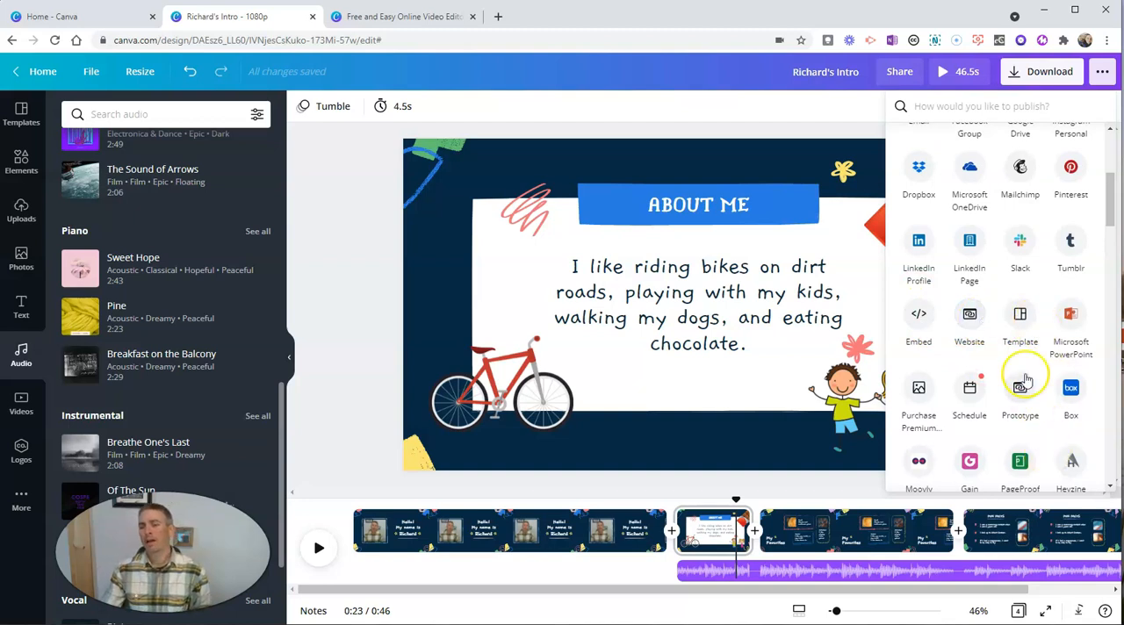
pyautogui.scroll(3, 1025, 391)
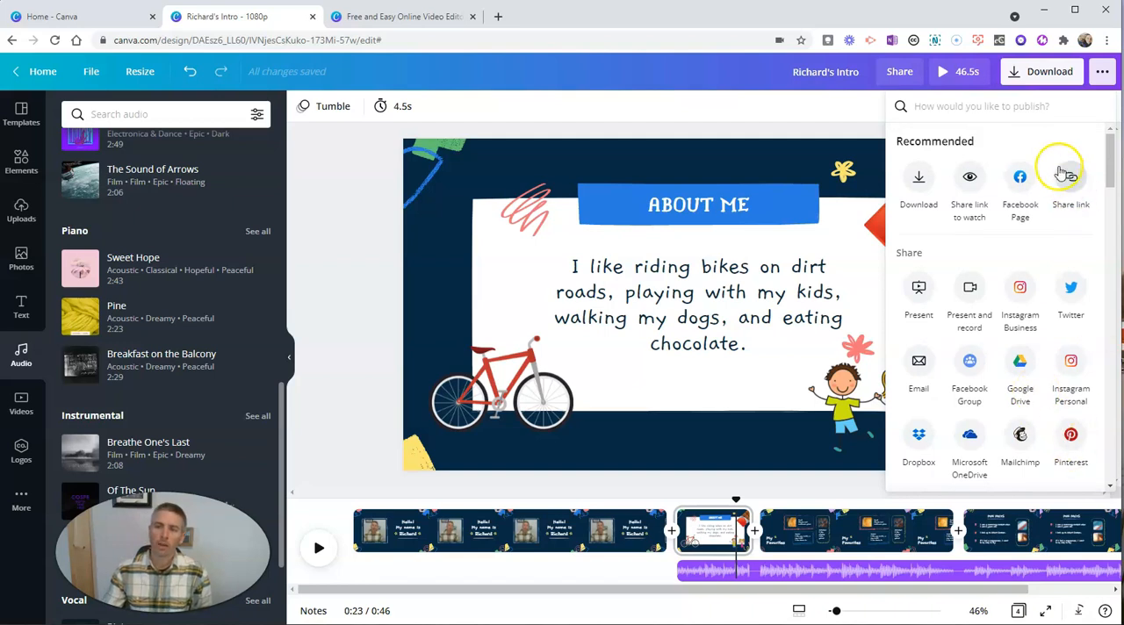
pyautogui.click(1072, 180)
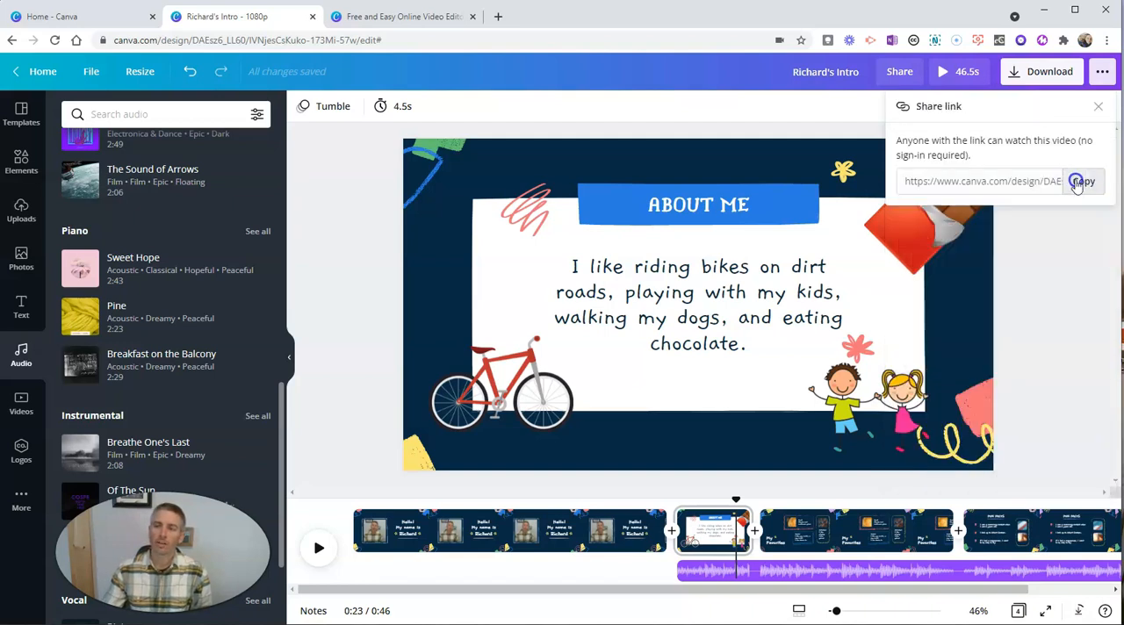
pyautogui.click(1084, 182)
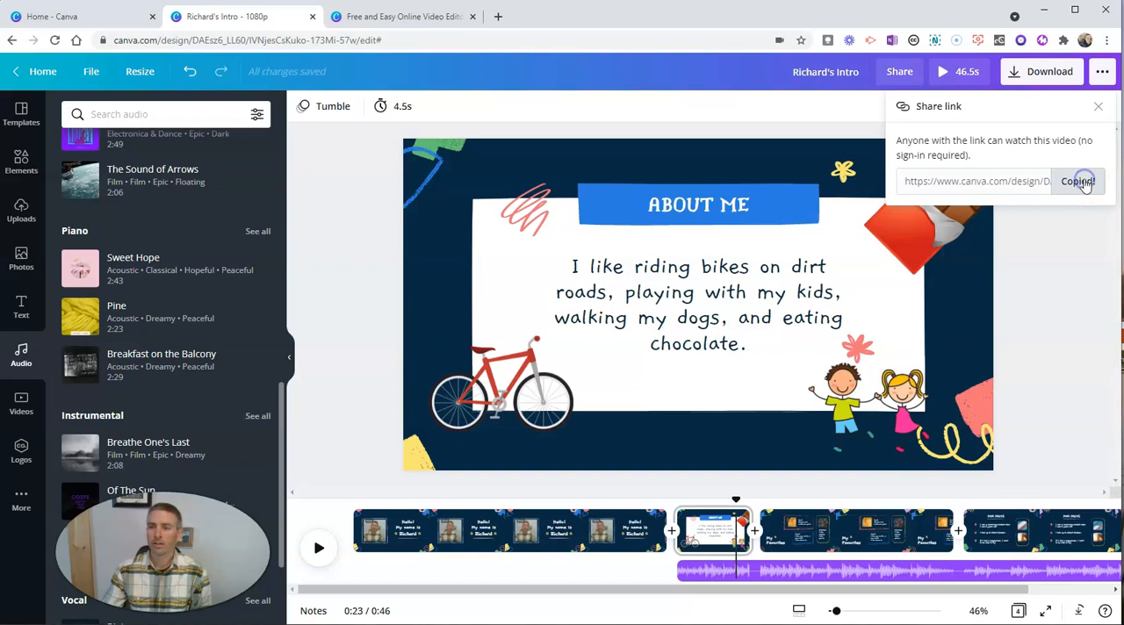
pyautogui.click(1096, 266)
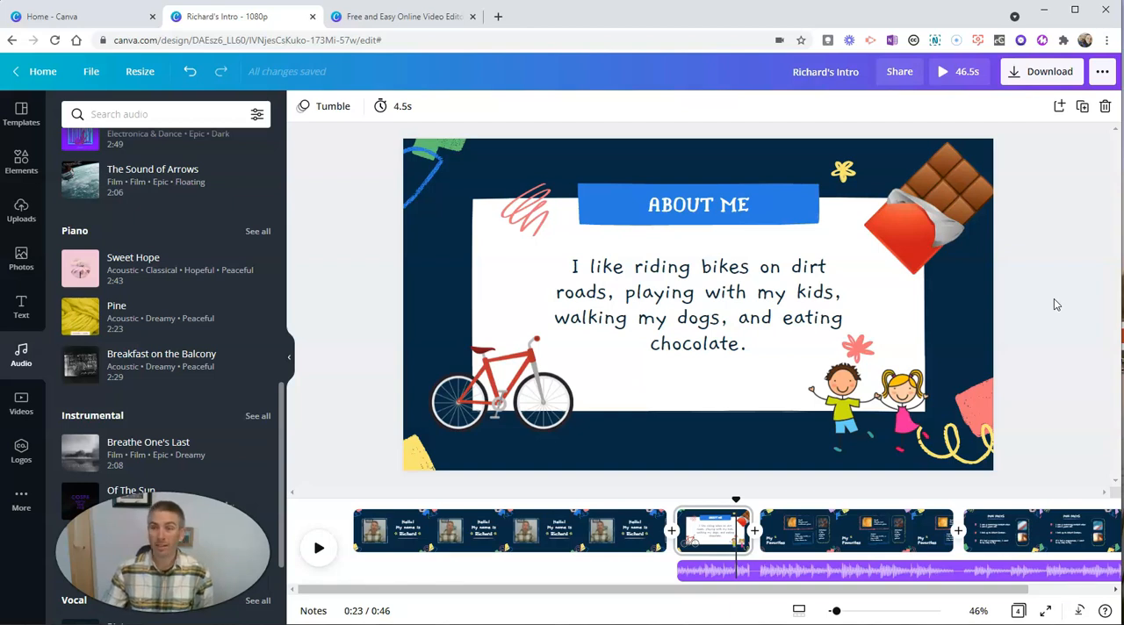
# Start sharing the design with a collaborator and enter that person's e-mail address as the recipient.
pyautogui.click(897, 77)
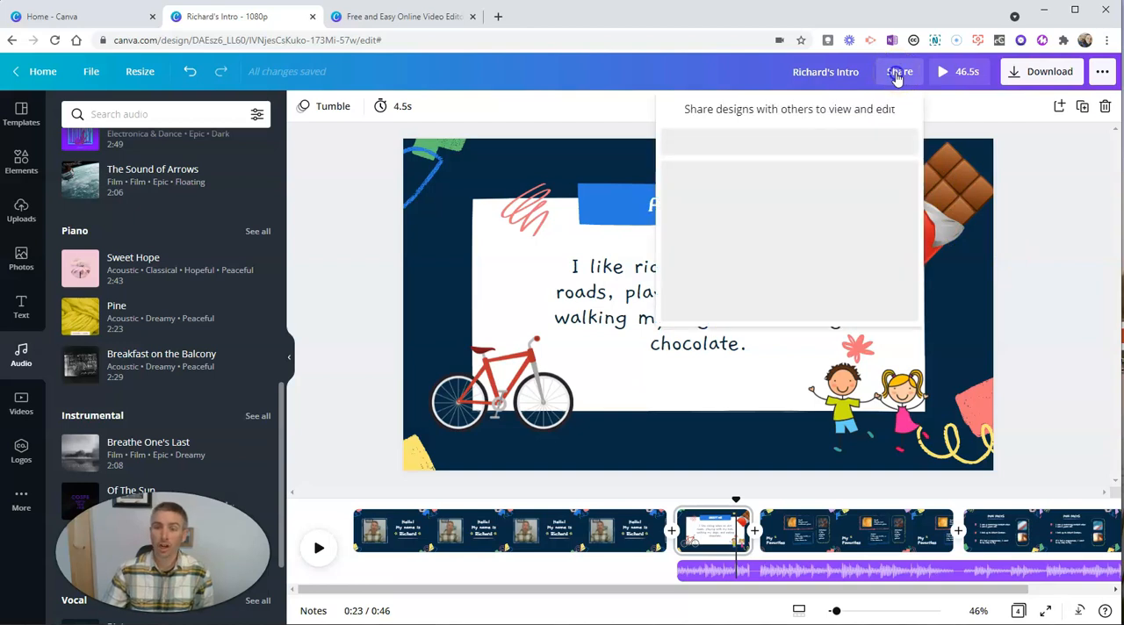
pyautogui.click(762, 140)
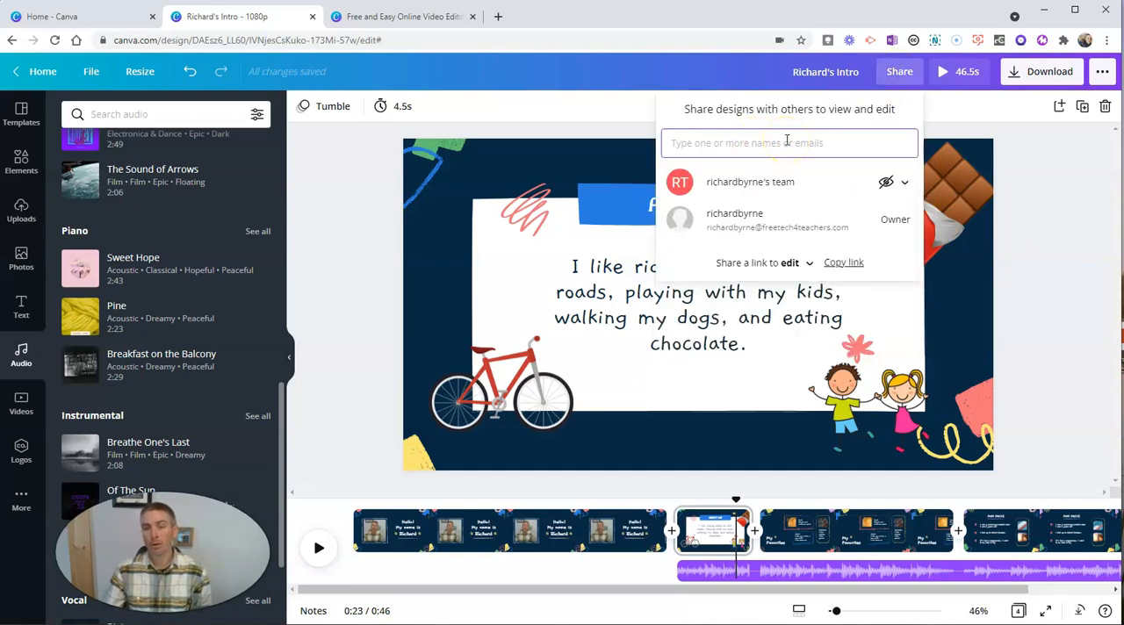
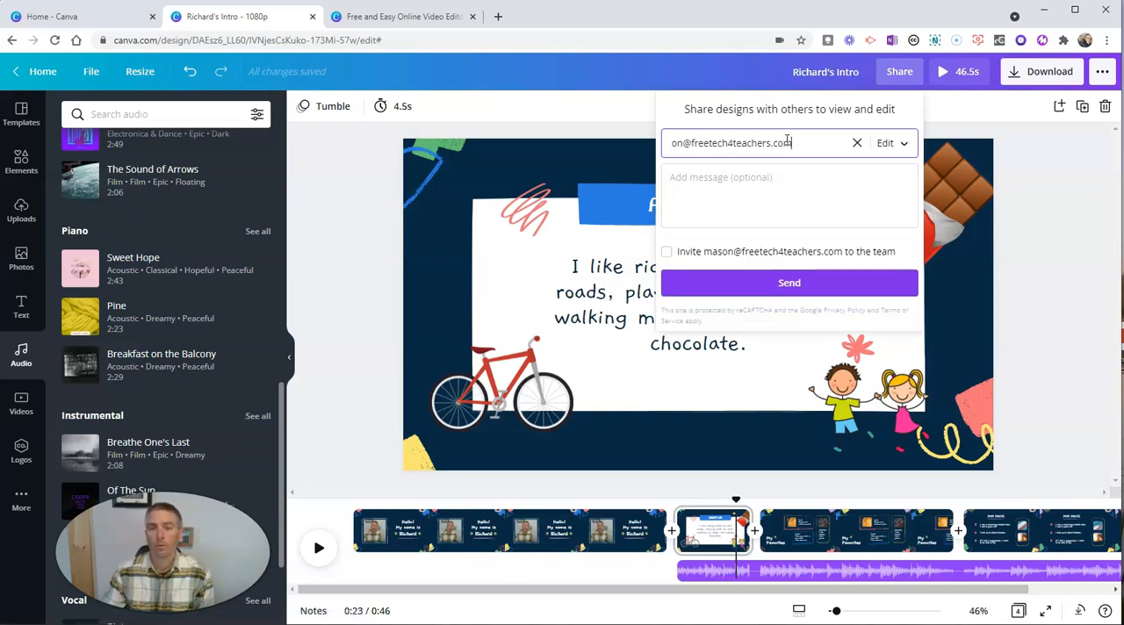
# Include an invitation to the team, keep the recipient's permission at Can edit, and send the invite.
pyautogui.click(666, 251)
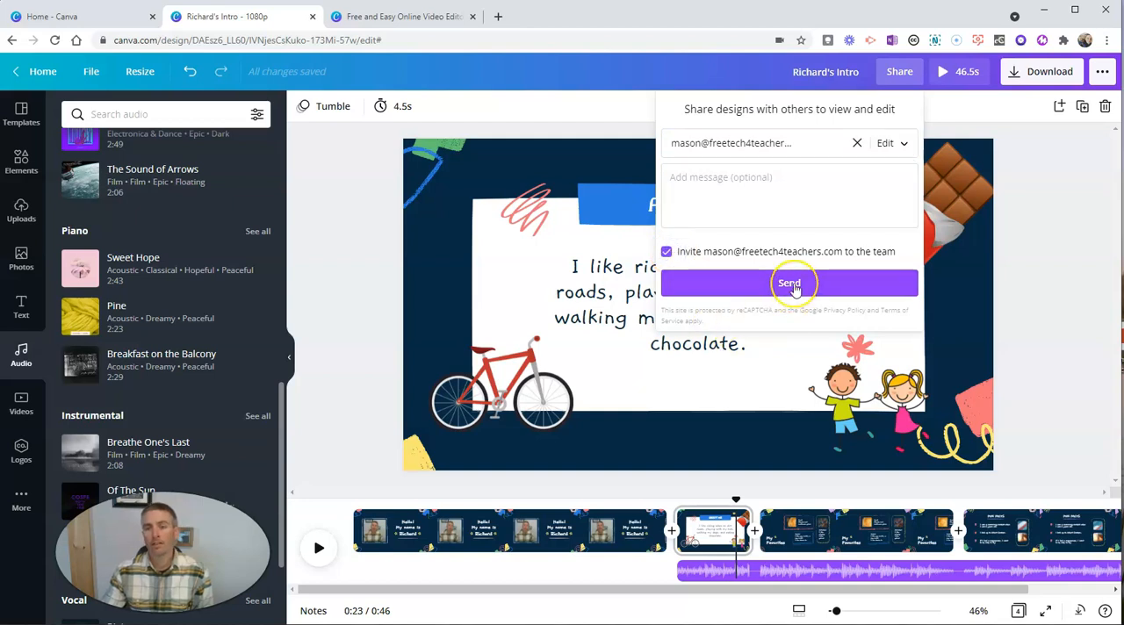
pyautogui.click(902, 143)
pyautogui.click(903, 145)
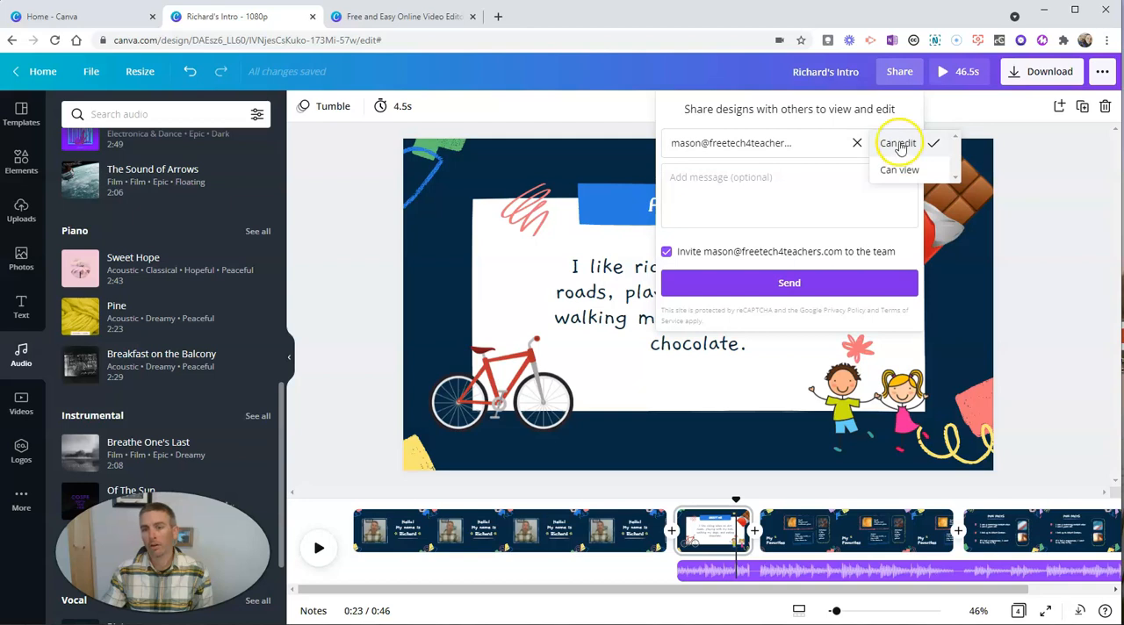
pyautogui.click(790, 282)
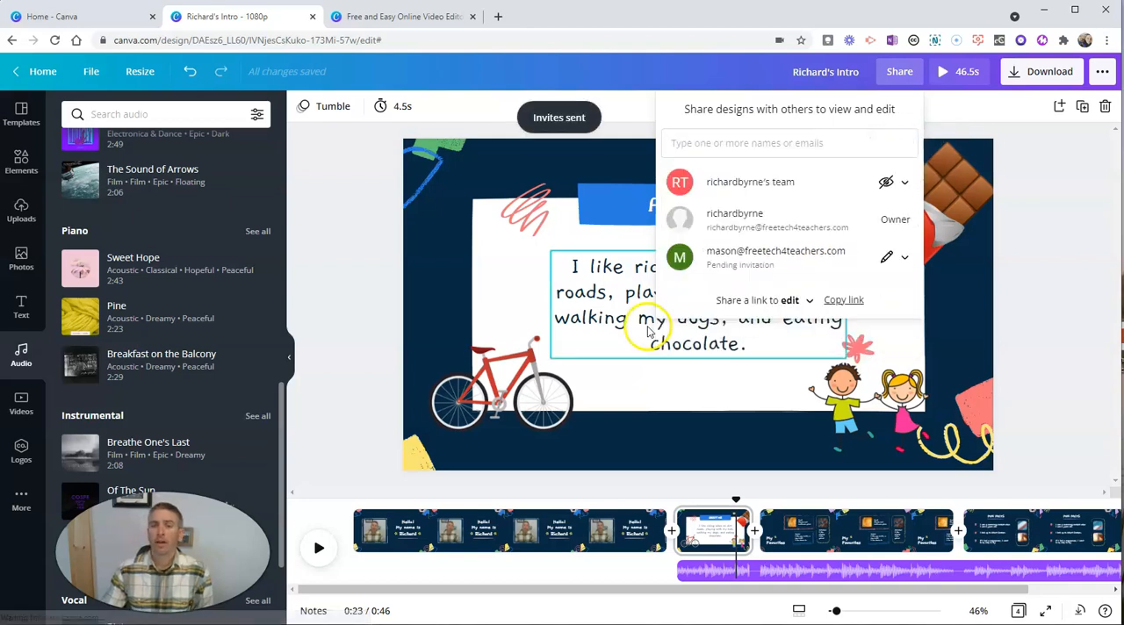
pyautogui.click(1070, 295)
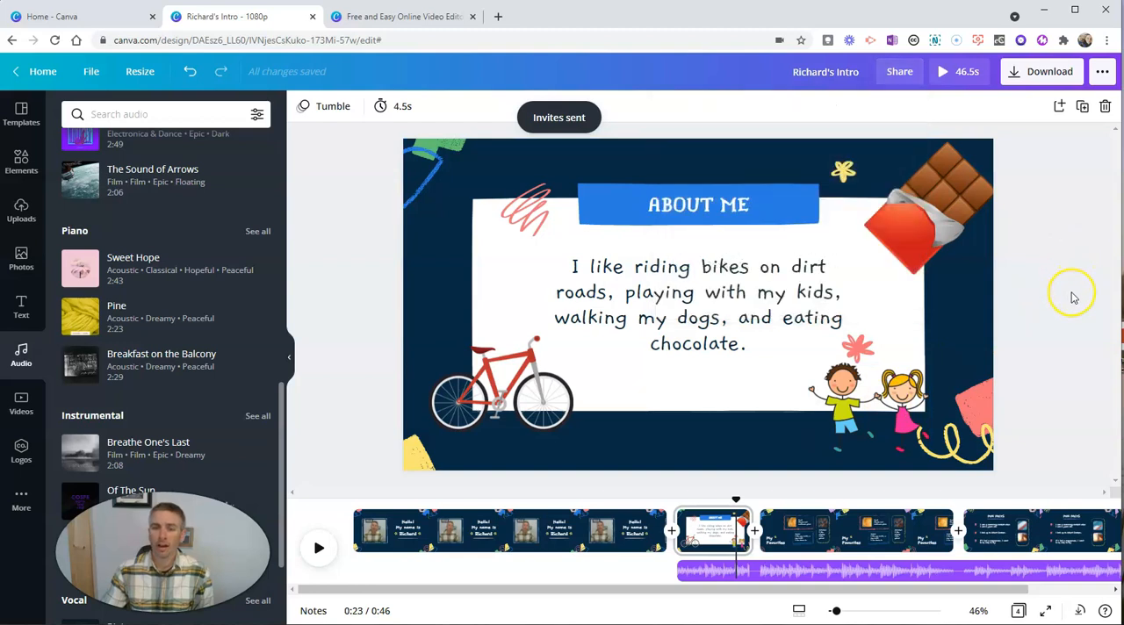